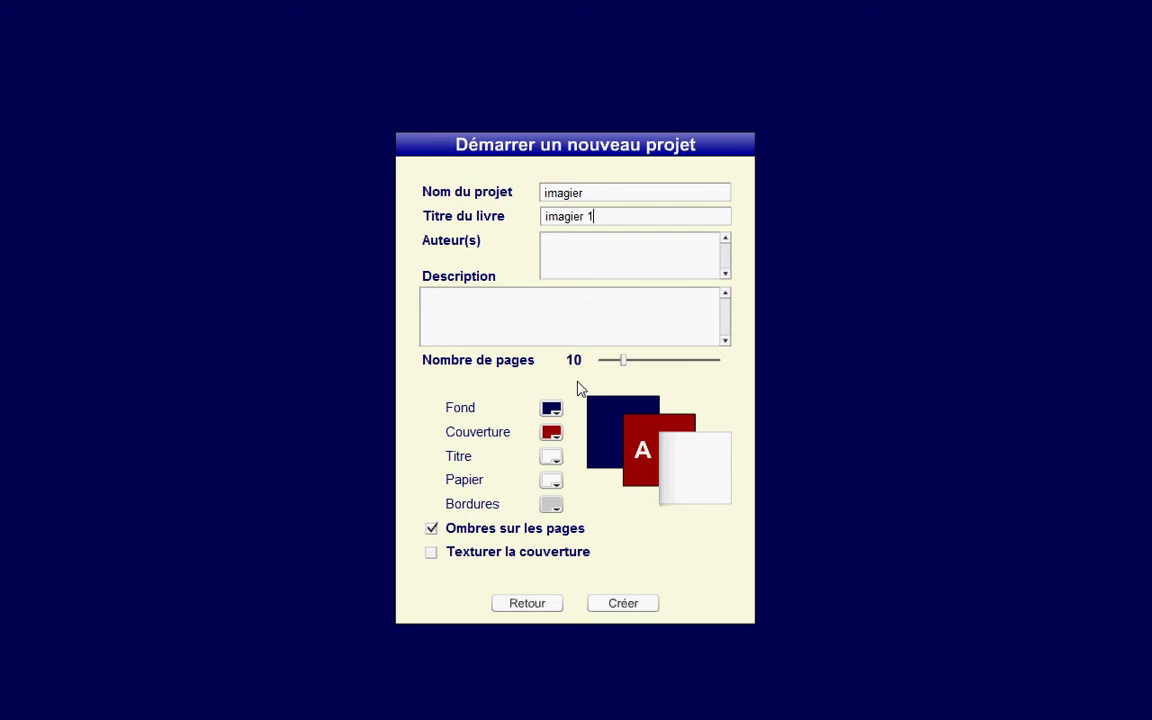
Set the book's background colour to yellow (255, 255, 0) and its cover colour to blue (0, 0, 255).
click(551, 408)
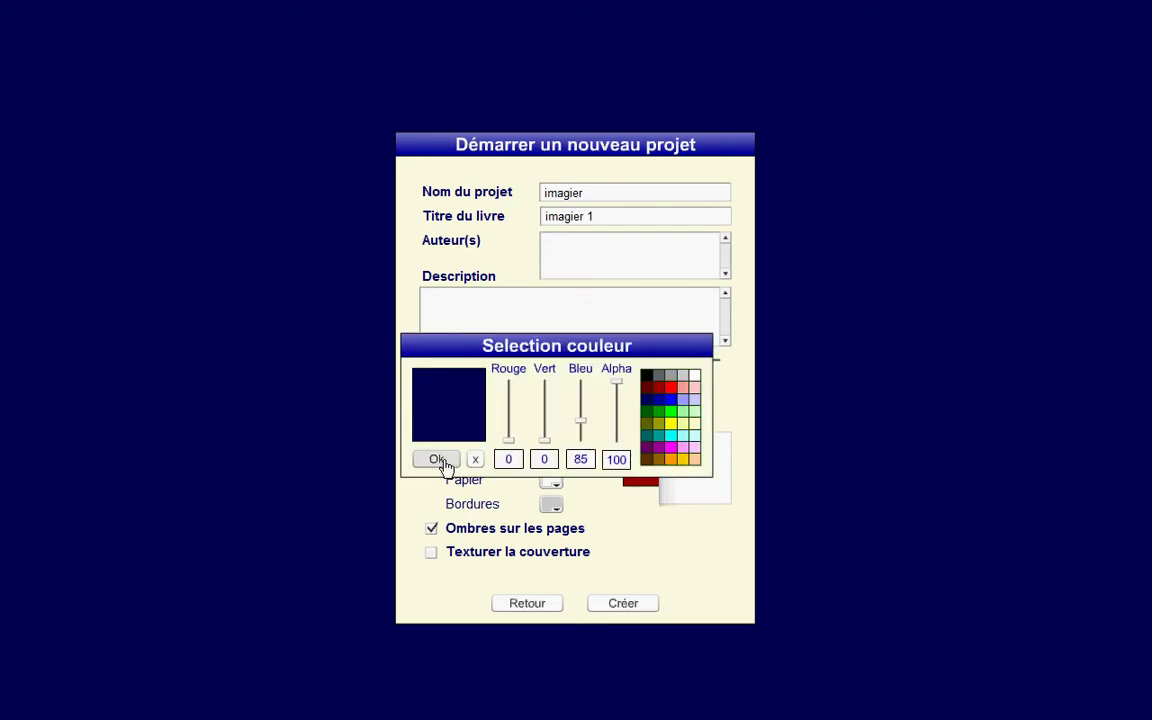
click(670, 423)
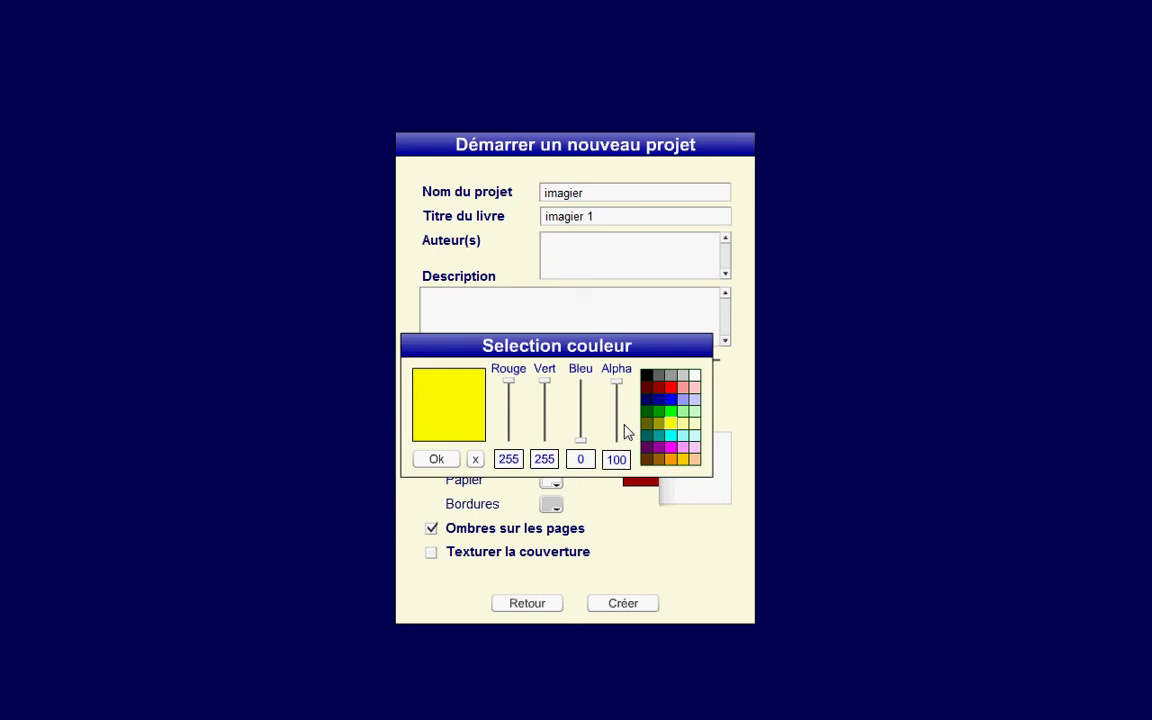
click(462, 459)
click(551, 437)
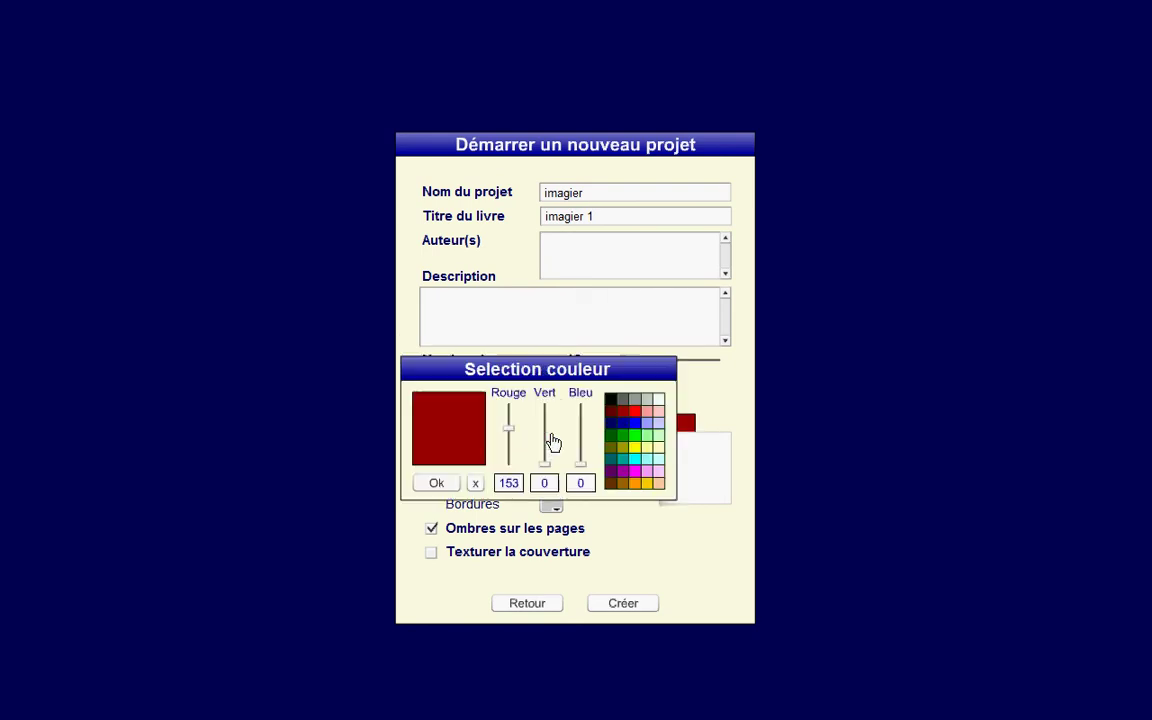
click(635, 424)
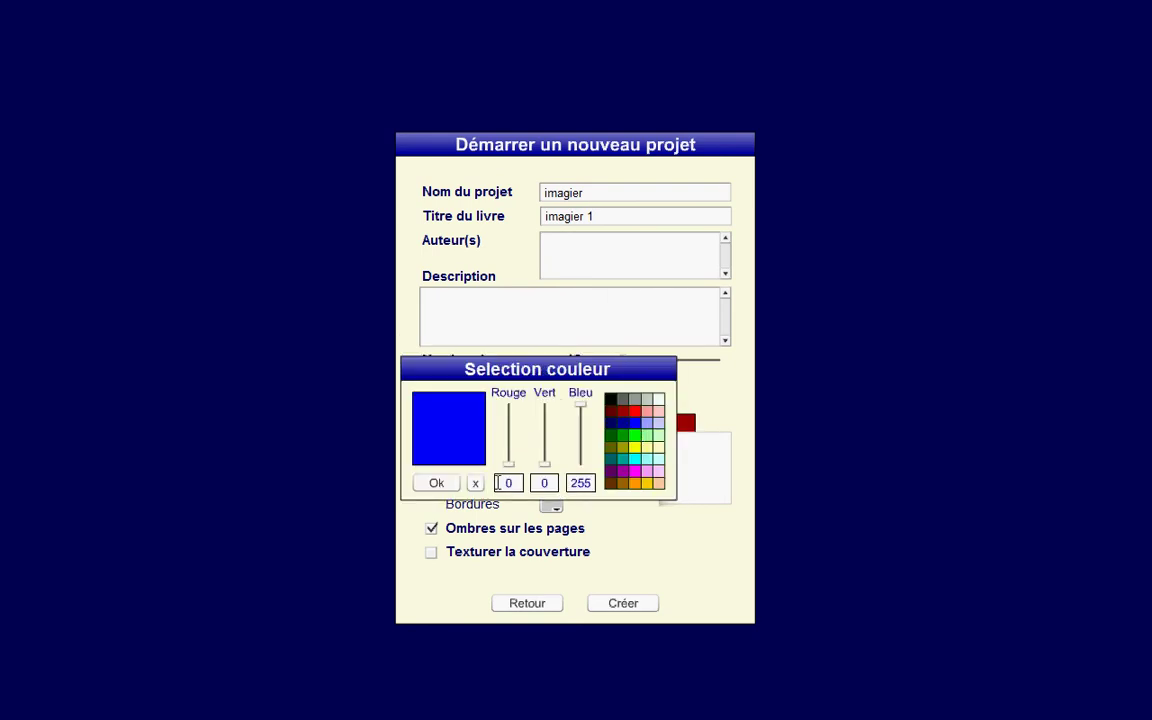
click(440, 483)
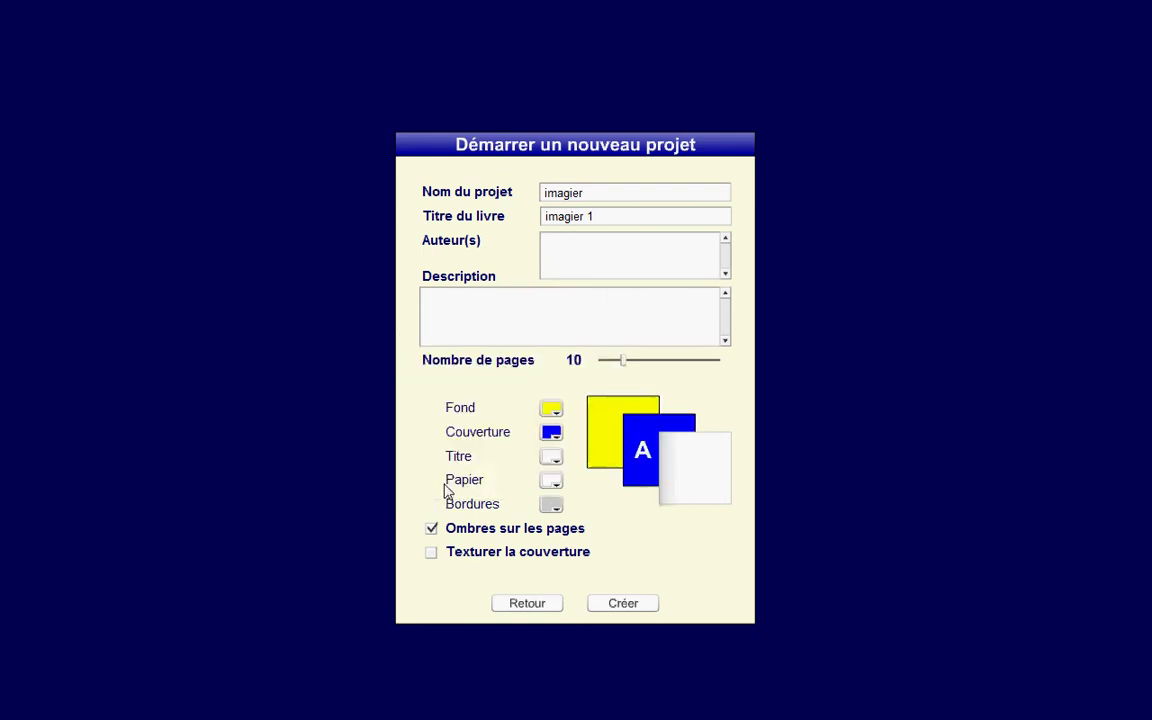
Set the paper colour to cyan (0, 255, 255).
click(550, 483)
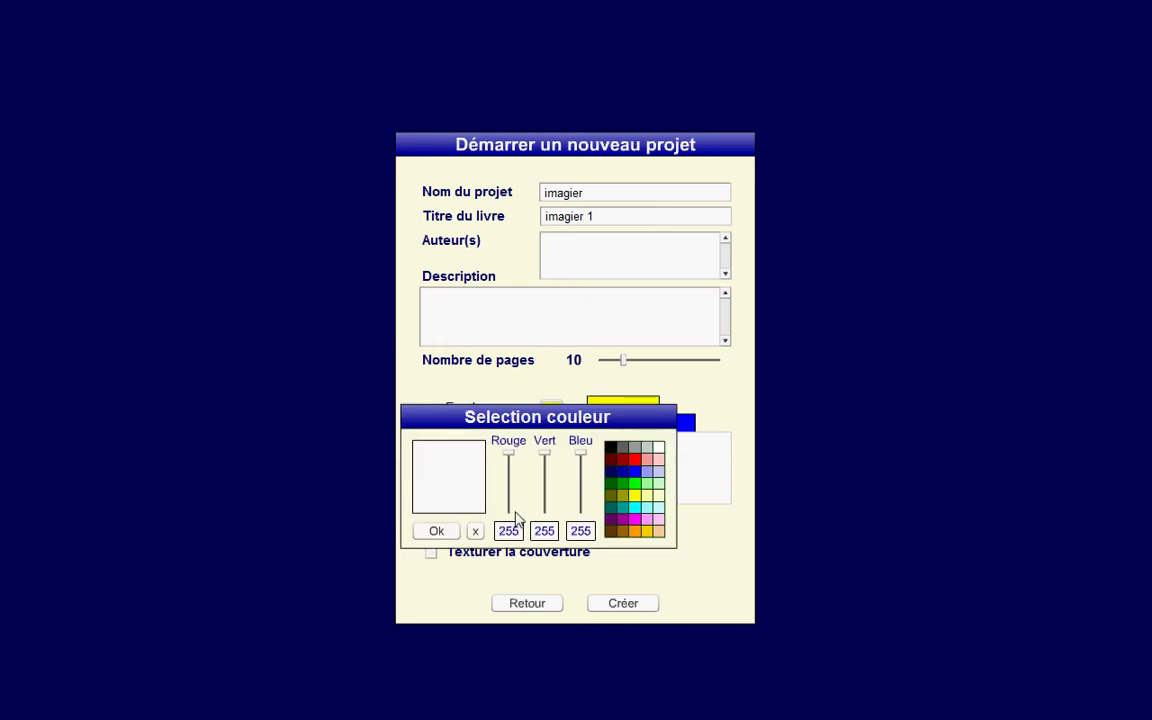
click(636, 508)
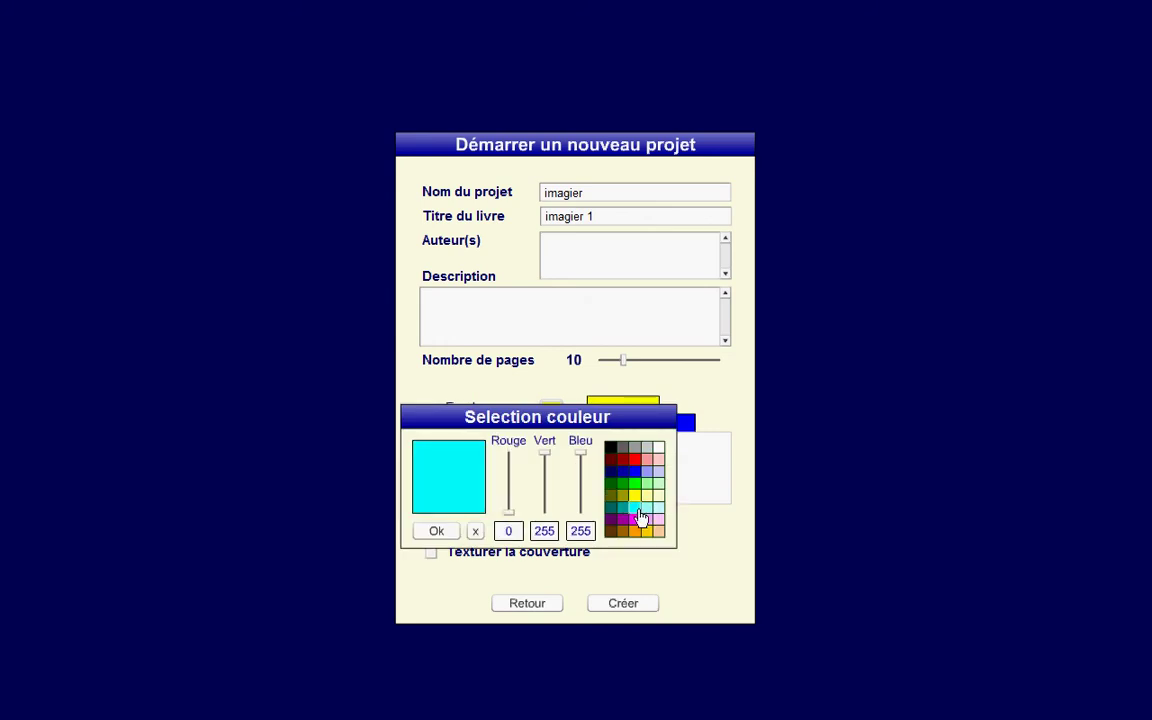
click(437, 531)
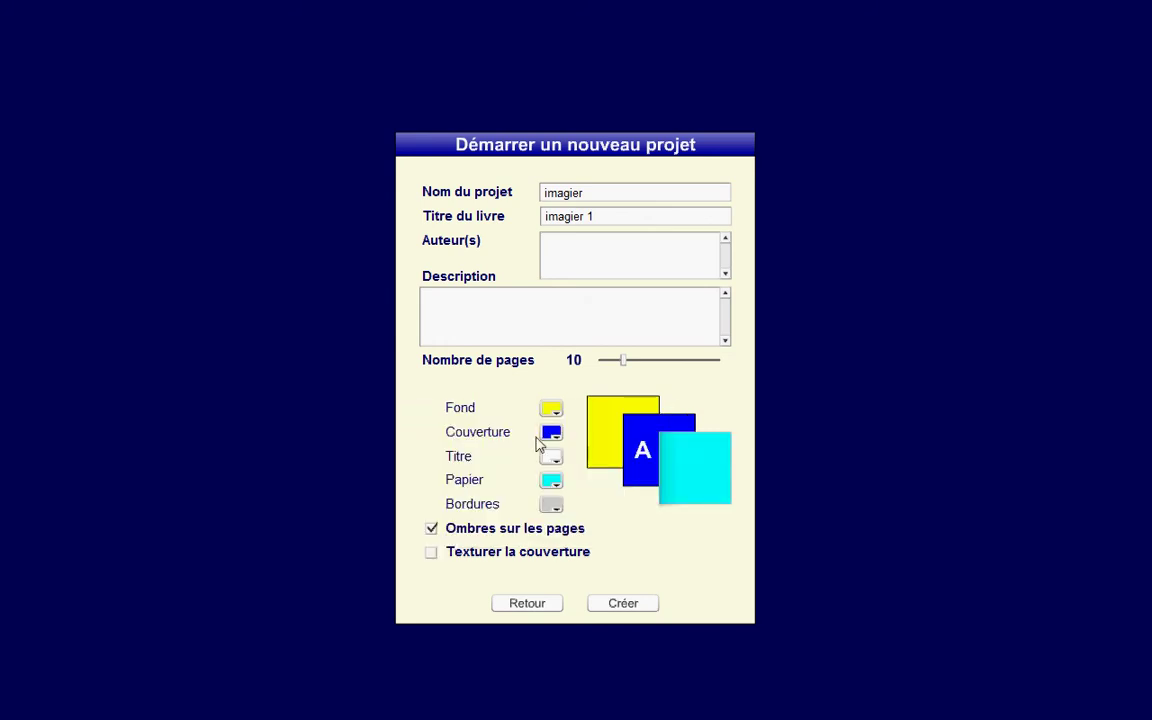
Enable the cover texture and set the paper colour to pale cyan (153, 255, 255).
click(432, 556)
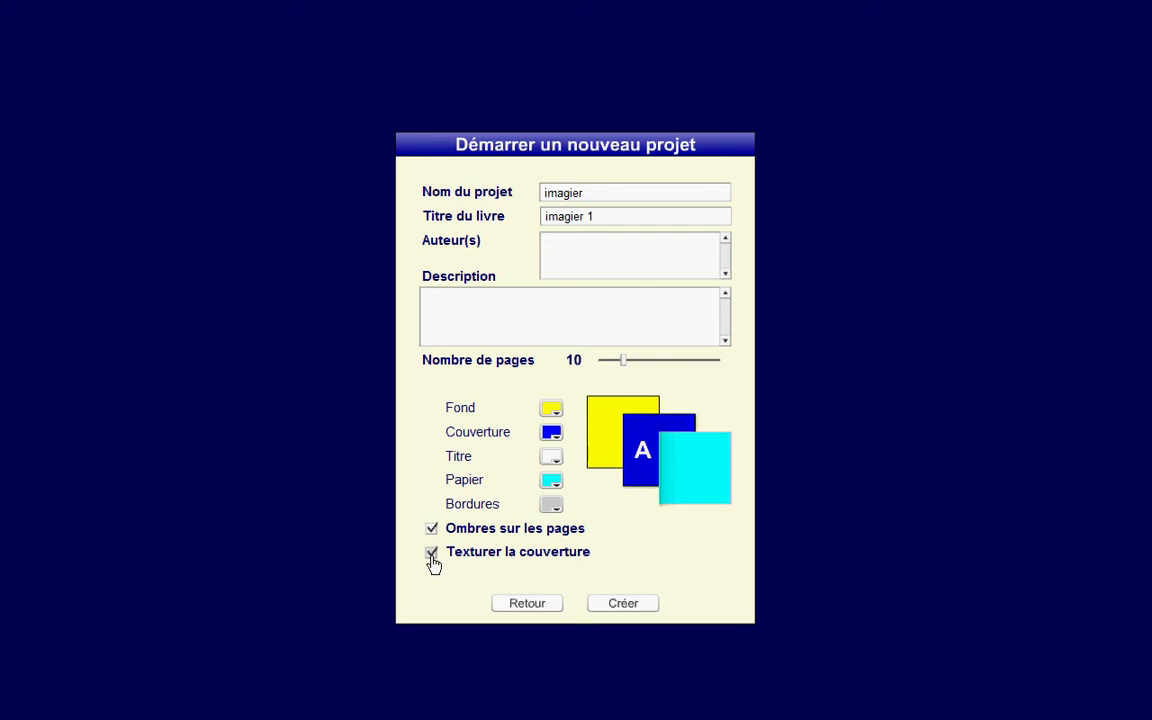
click(552, 481)
click(645, 507)
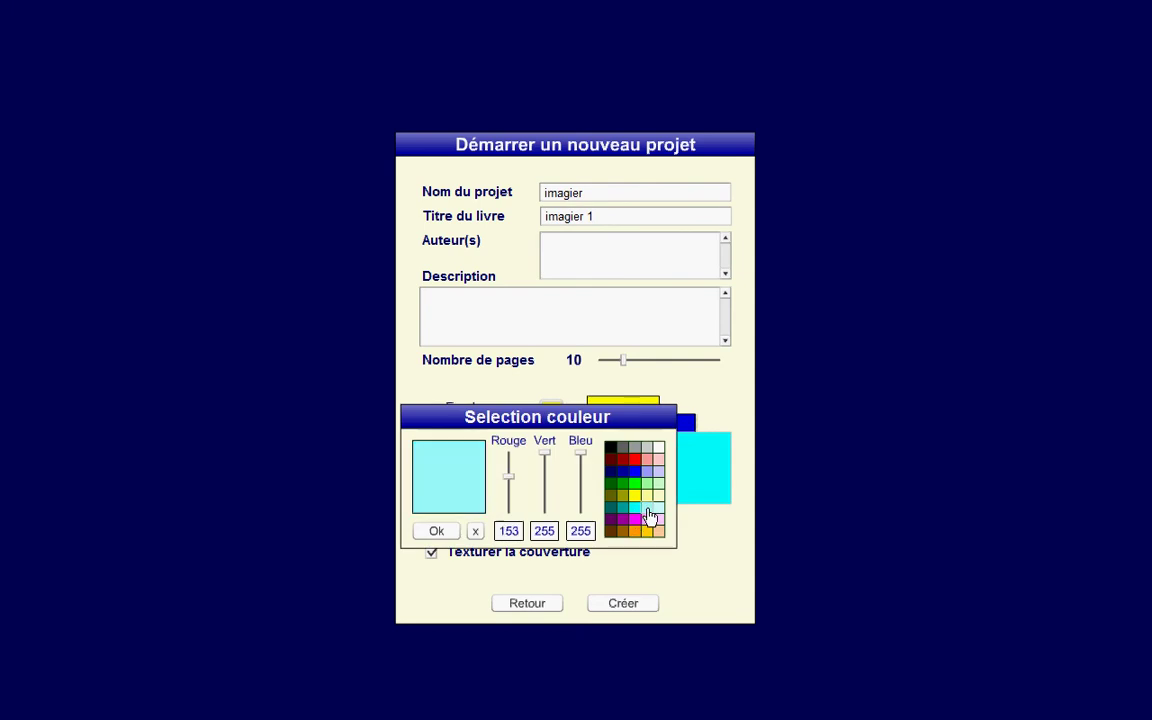
click(424, 531)
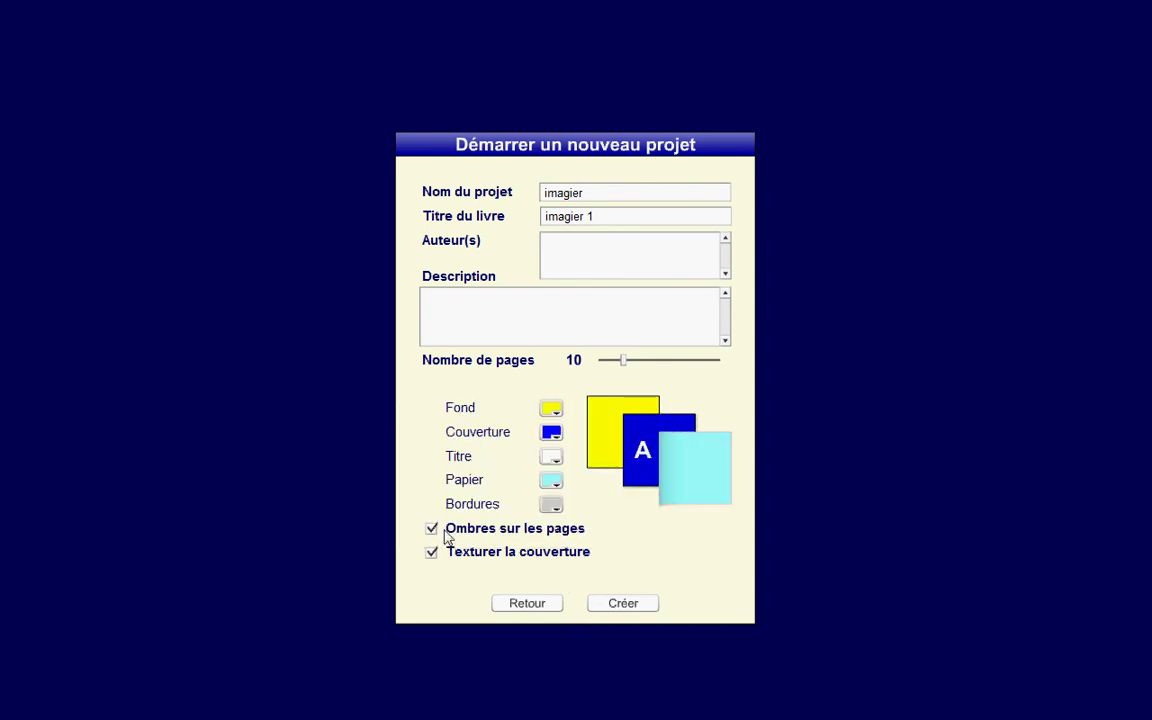
Create the book project under the name imagier3 and open the book at page 1.
click(628, 608)
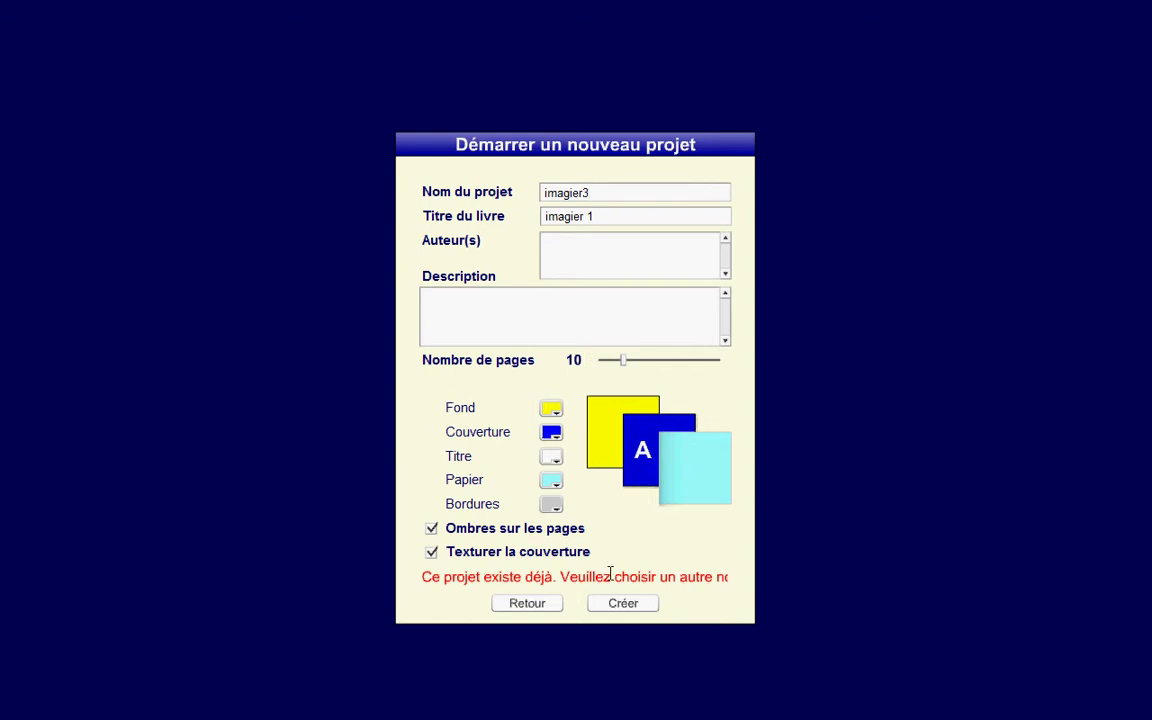
click(621, 604)
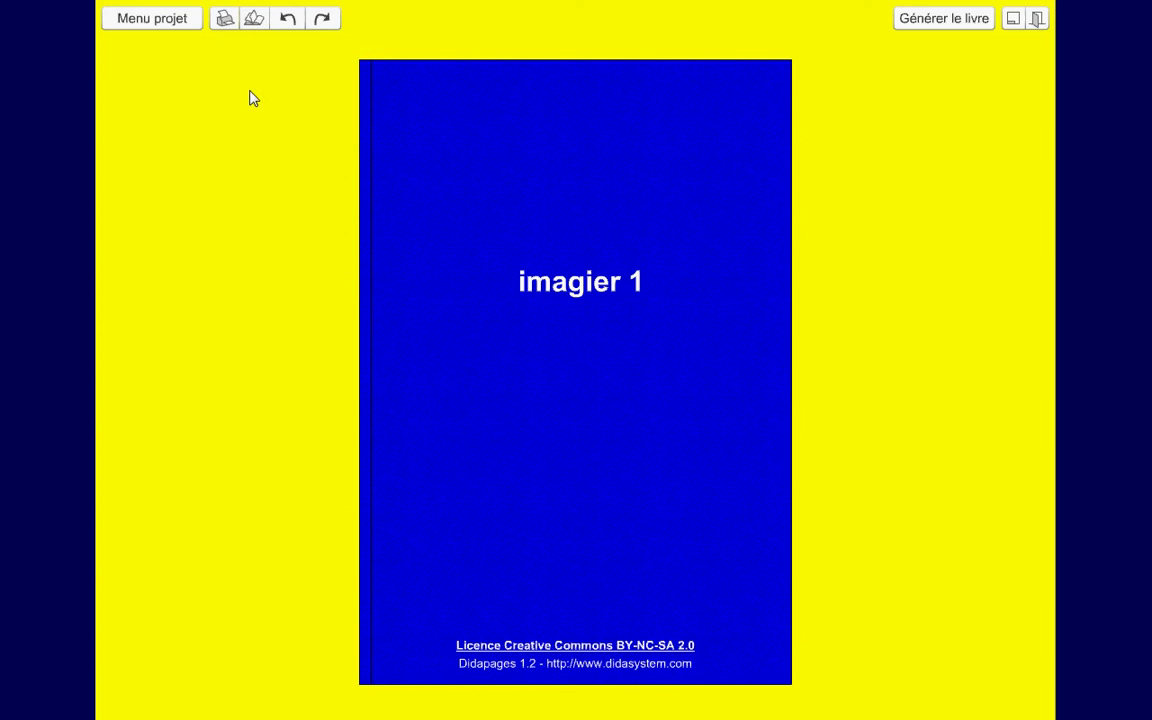
click(254, 18)
click(771, 90)
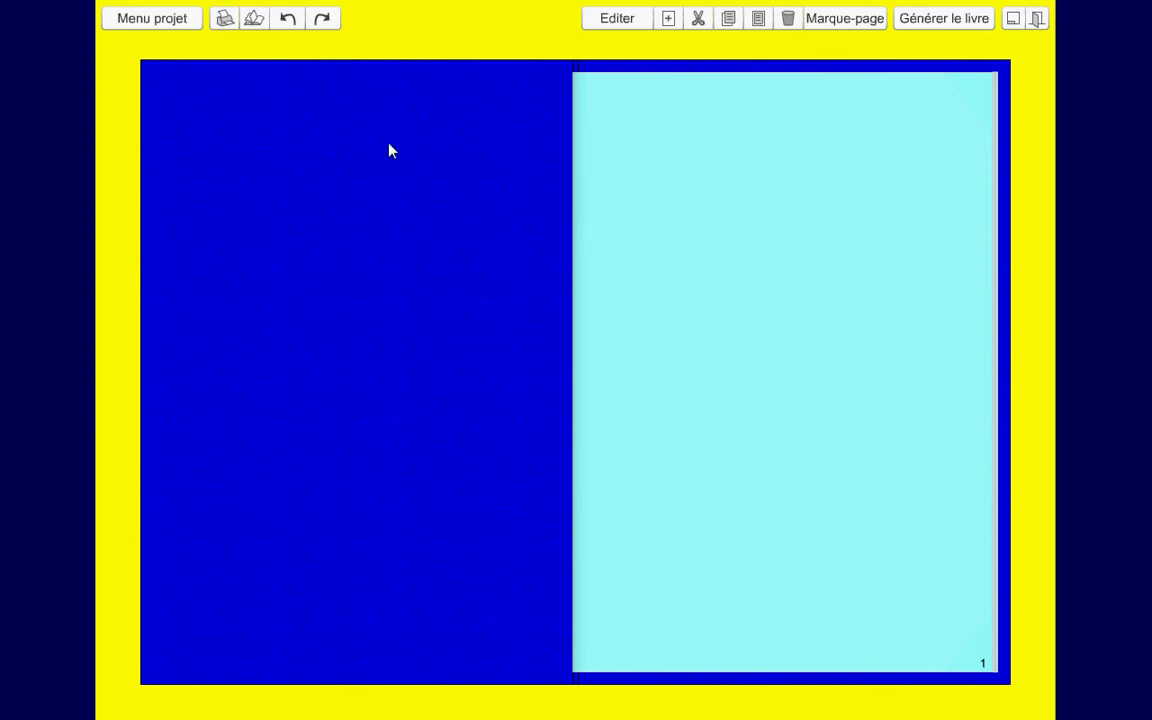
In the project's media import, choose the JPG image ferme from the Imagier folder.
click(171, 27)
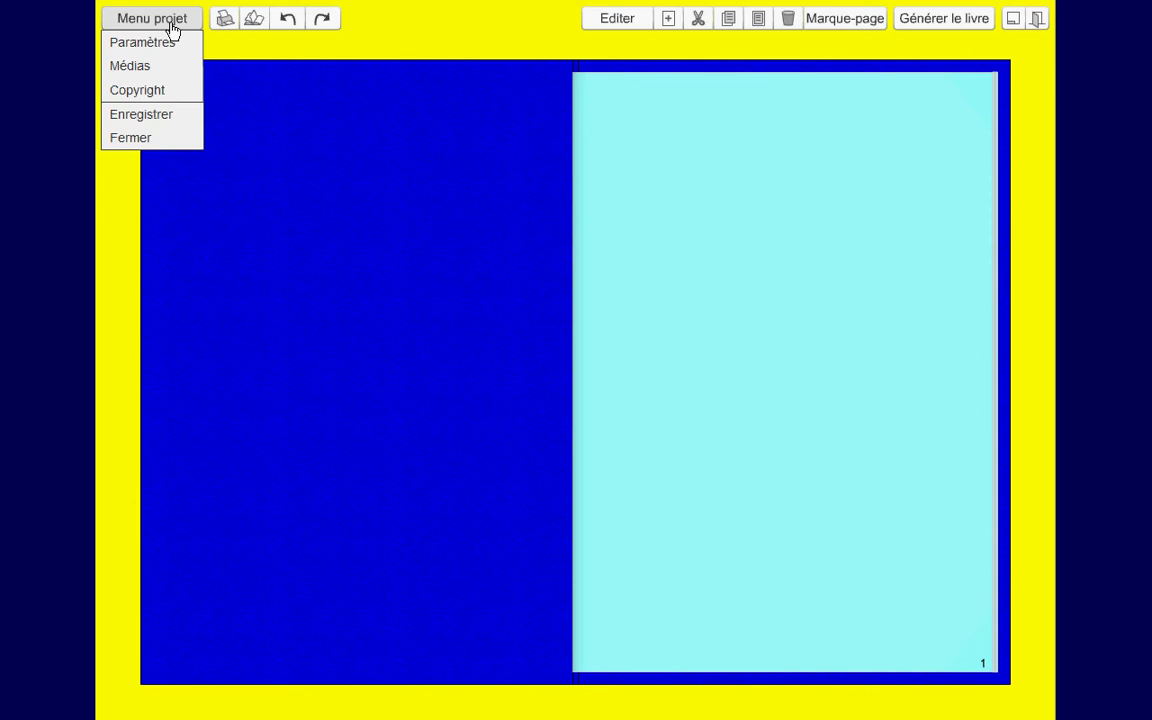
click(146, 67)
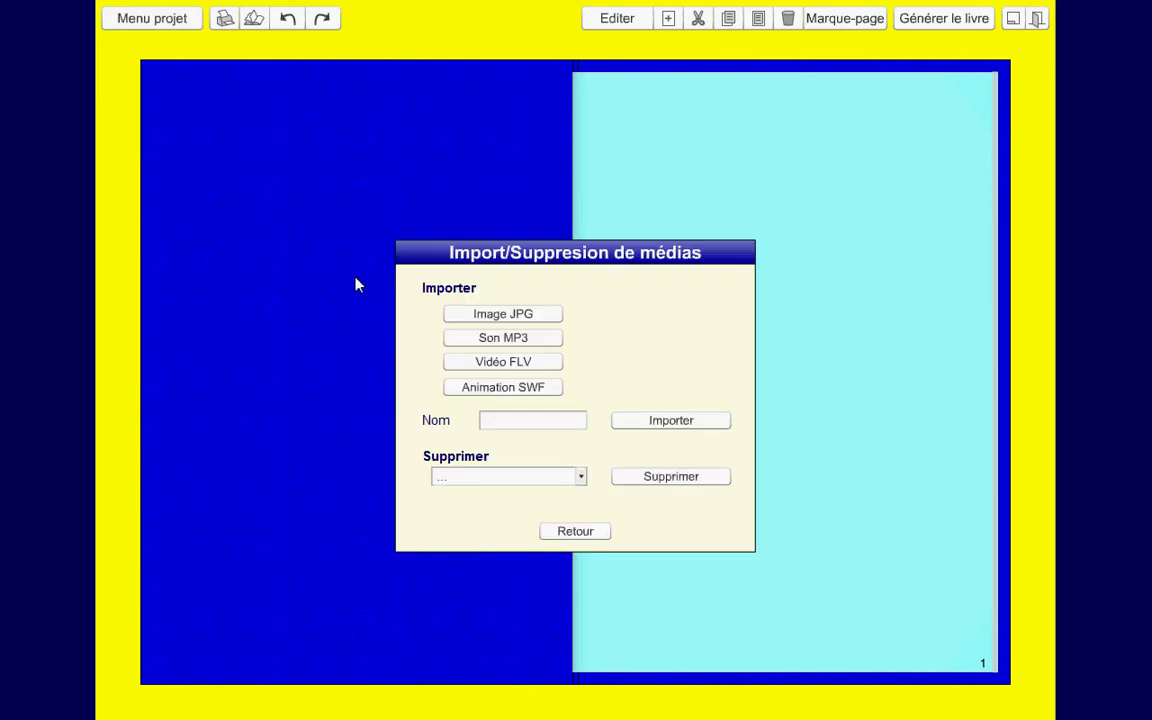
click(503, 316)
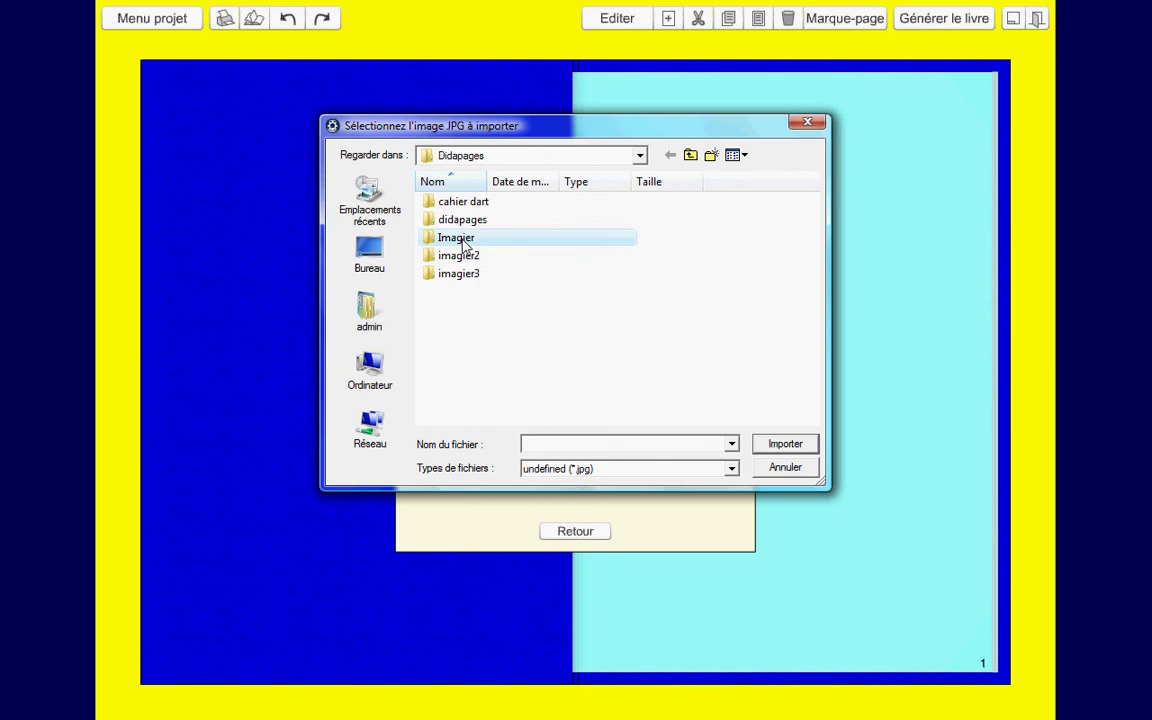
double_click(464, 246)
click(458, 224)
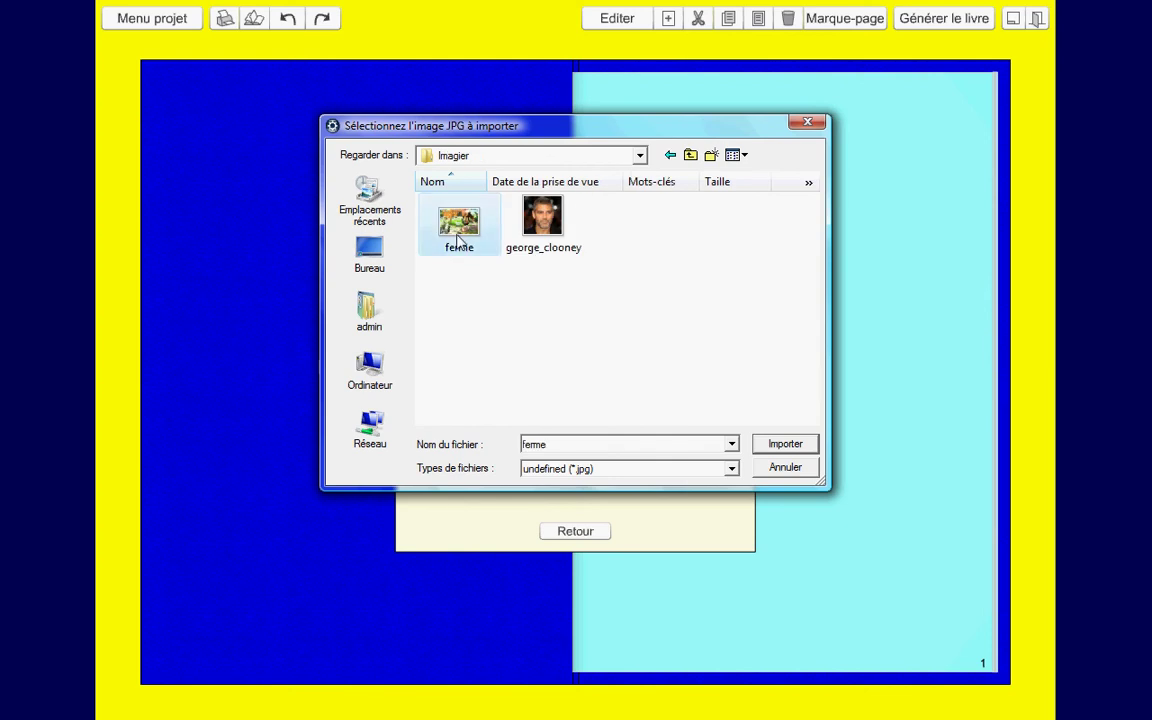
click(786, 445)
Import the MP3 sound cochon into the project's media and leave the media import.
click(529, 345)
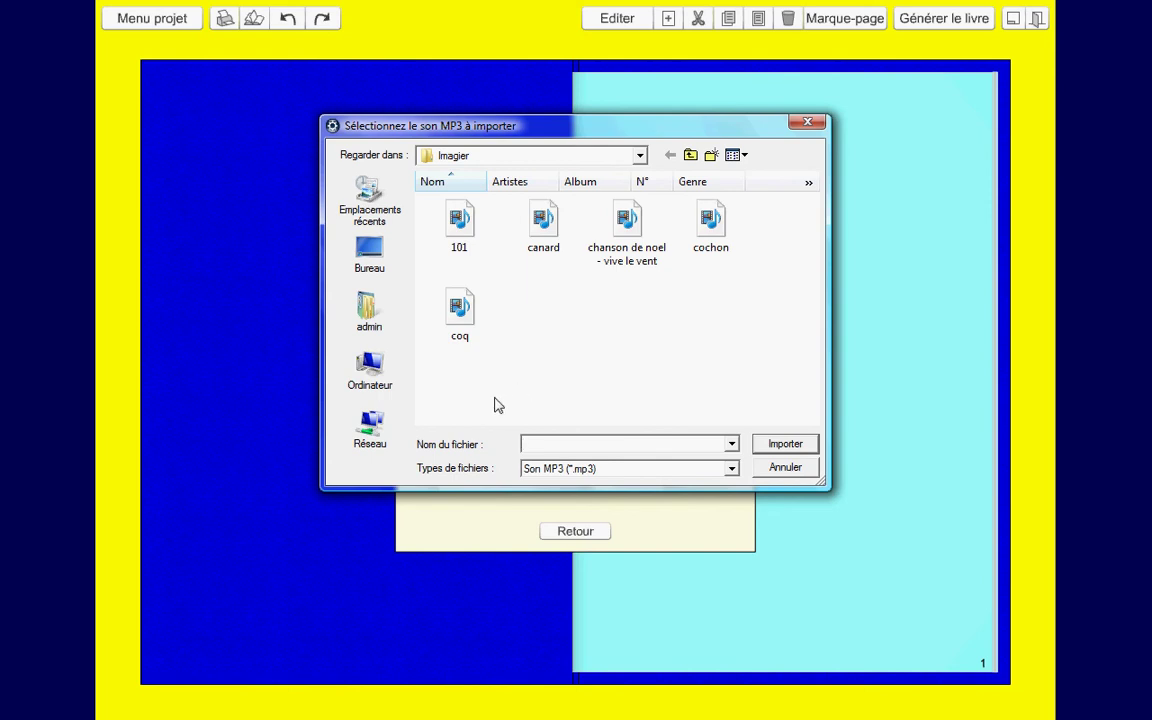
click(718, 226)
click(782, 443)
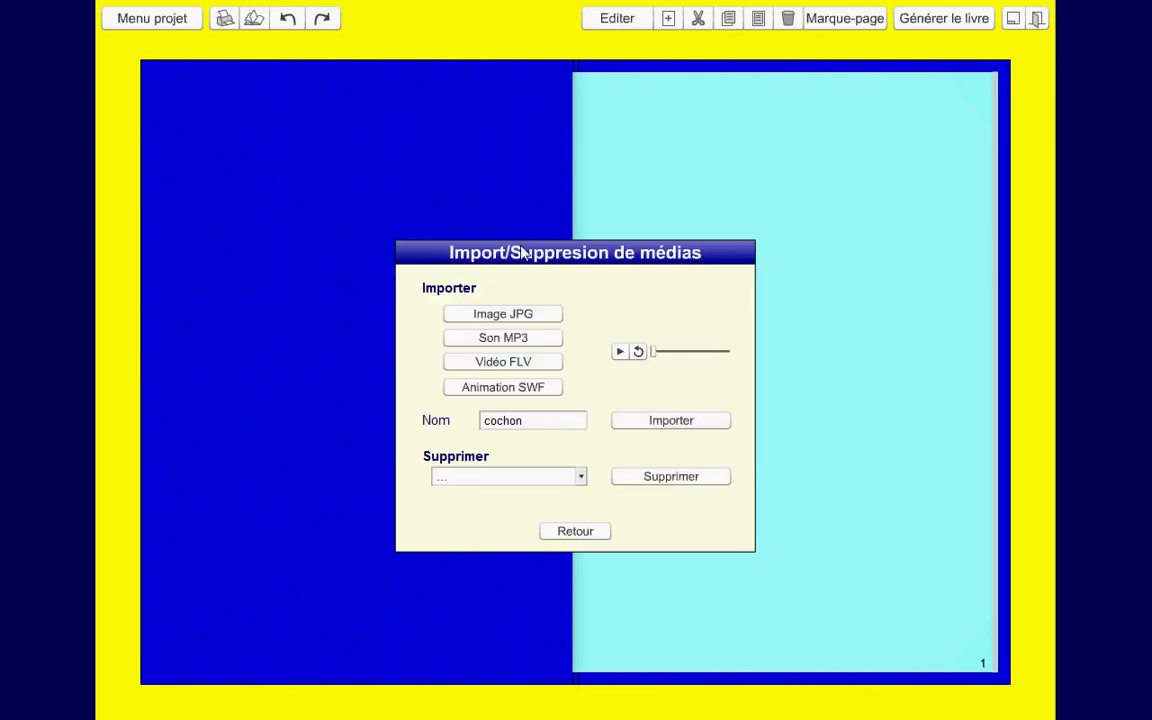
click(676, 425)
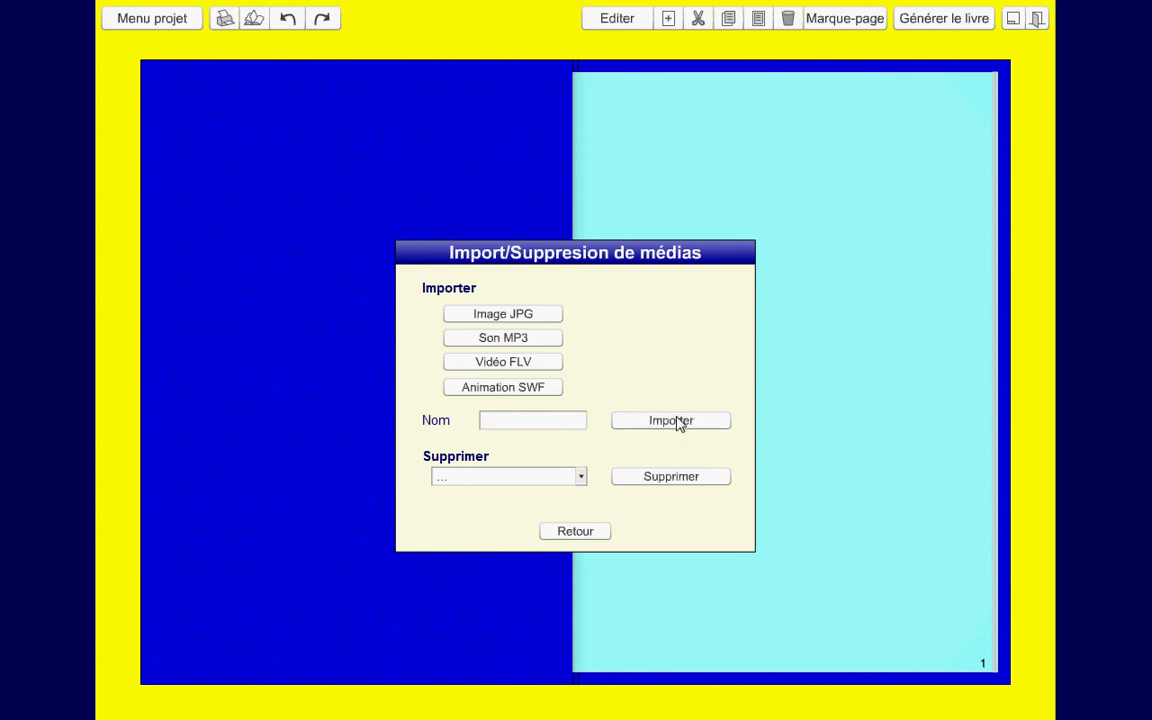
click(574, 533)
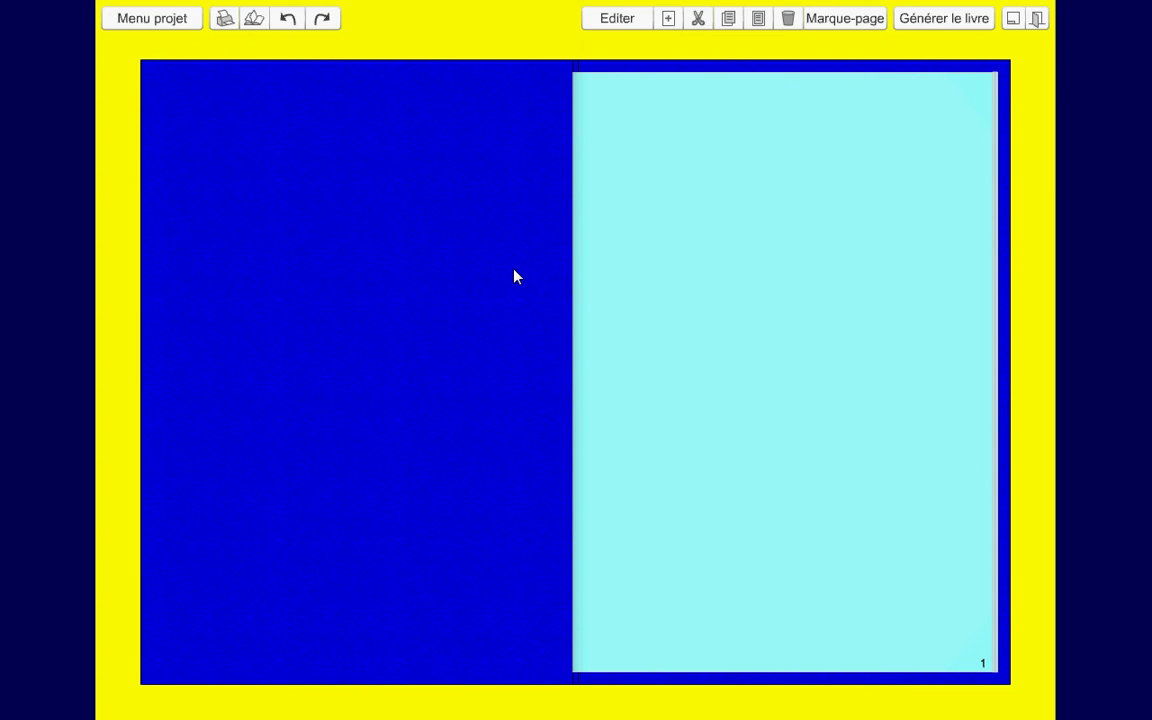
Import the JPG image ferme into the project's media and check the list of imported files.
click(122, 20)
click(157, 70)
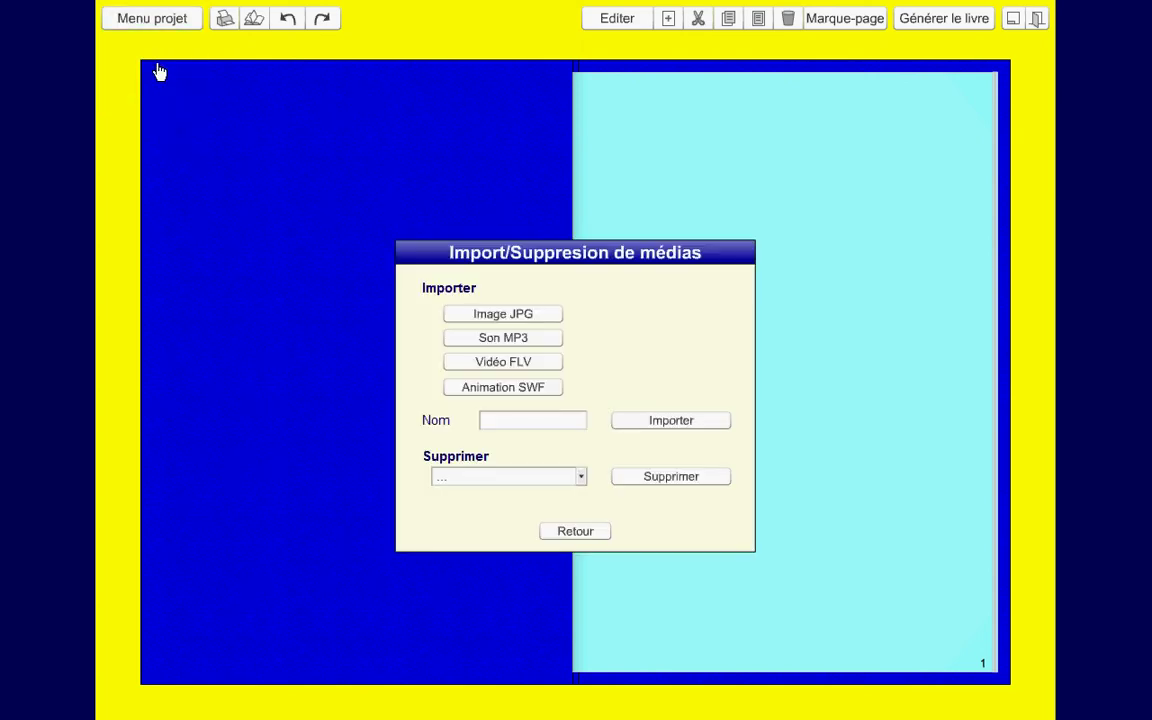
click(527, 316)
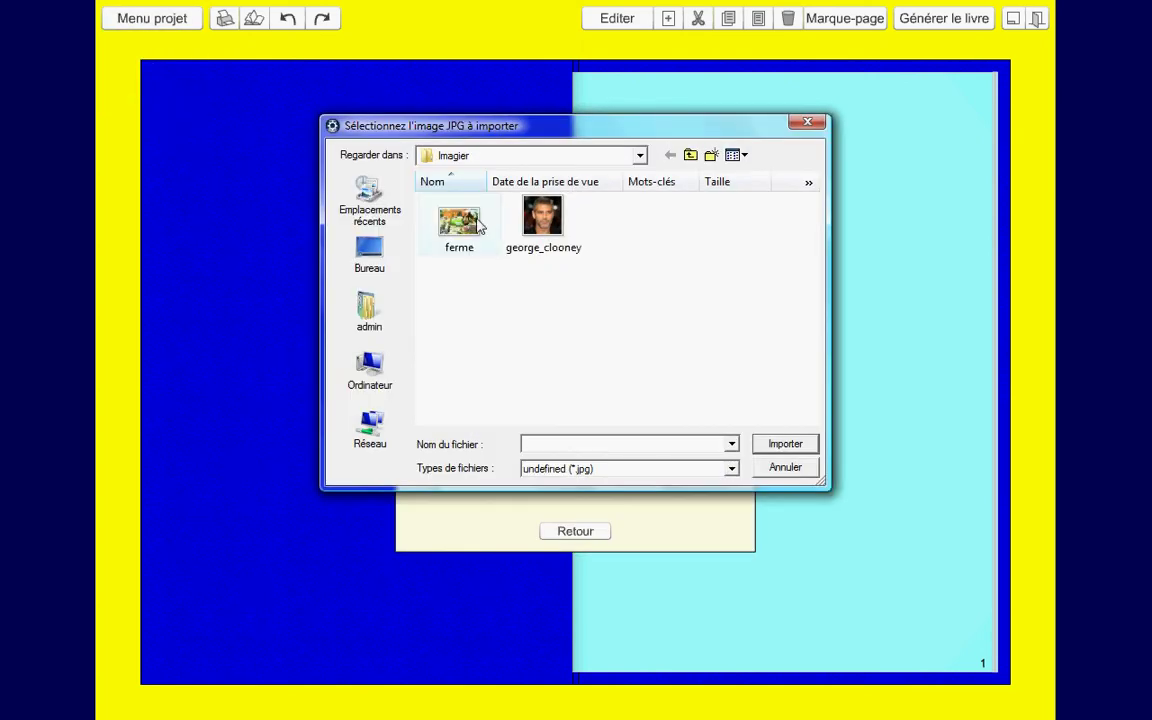
click(478, 225)
click(785, 443)
click(697, 423)
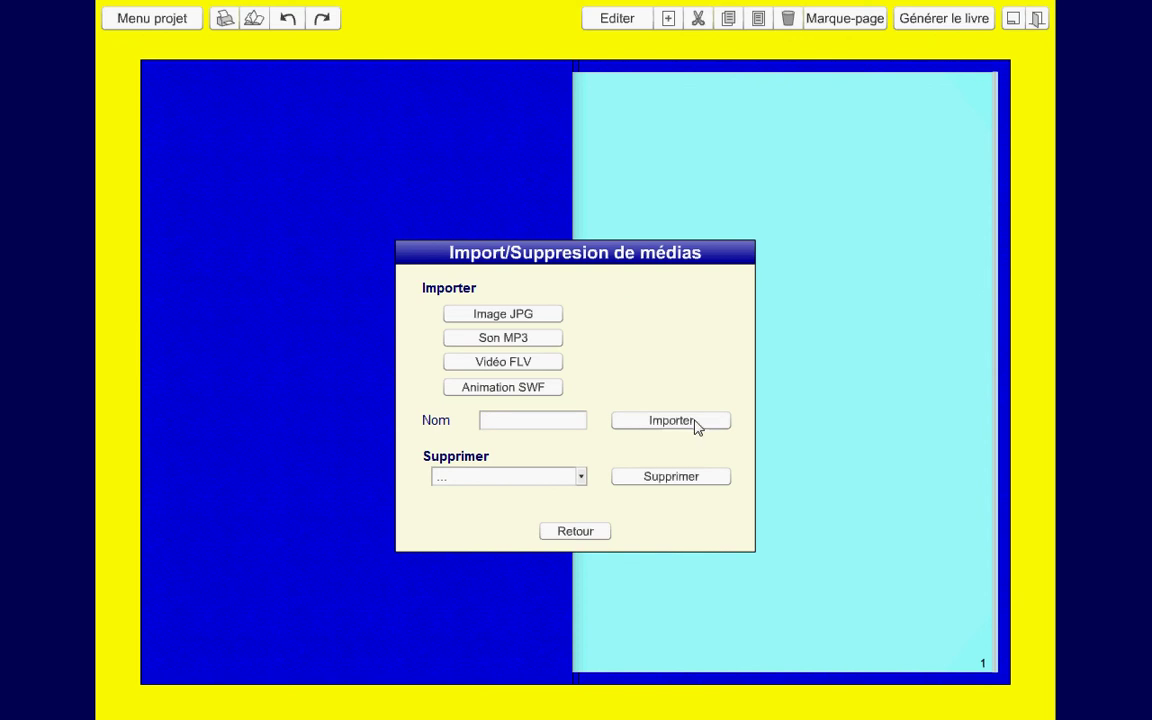
click(581, 477)
click(581, 477)
click(588, 533)
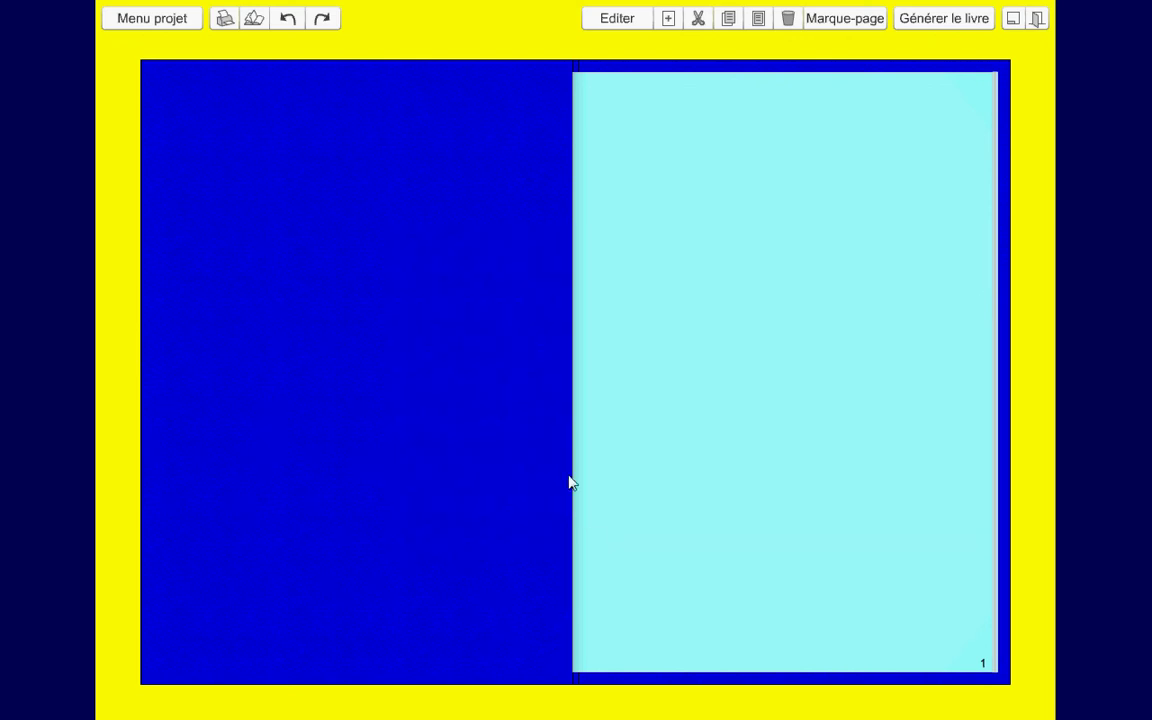
Start editing page 1 and add a JPG image element about 350 wide and 235 high, spanning the page width at about Y 15.
click(620, 20)
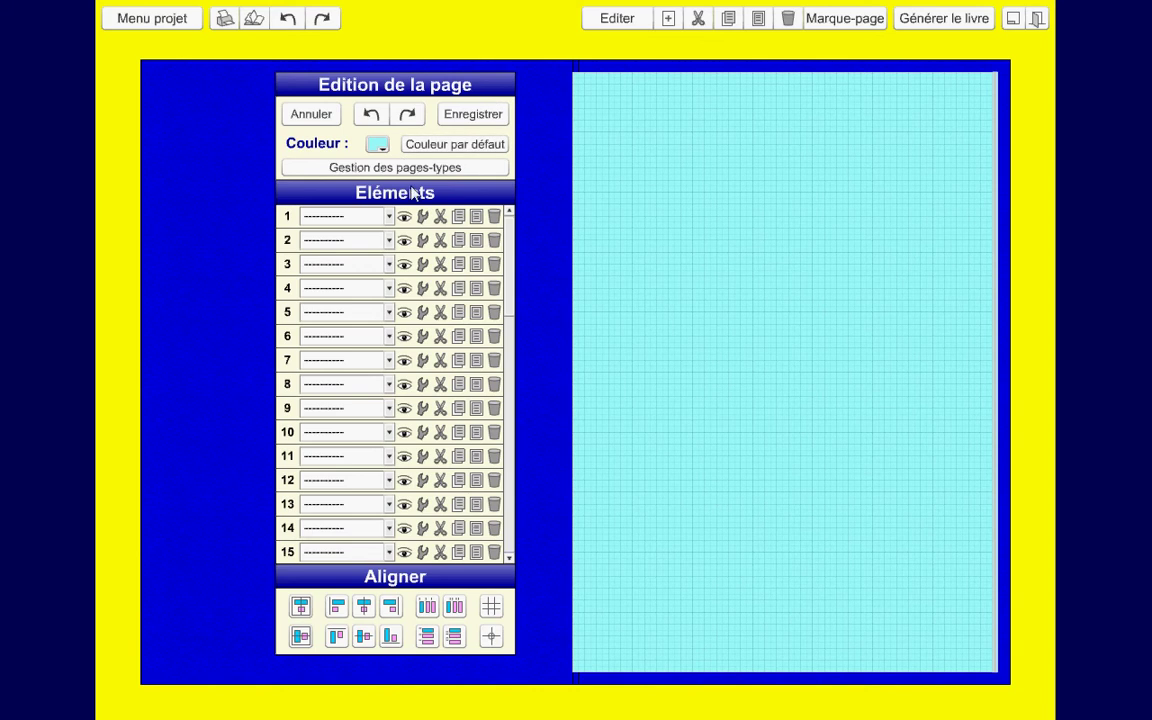
click(389, 218)
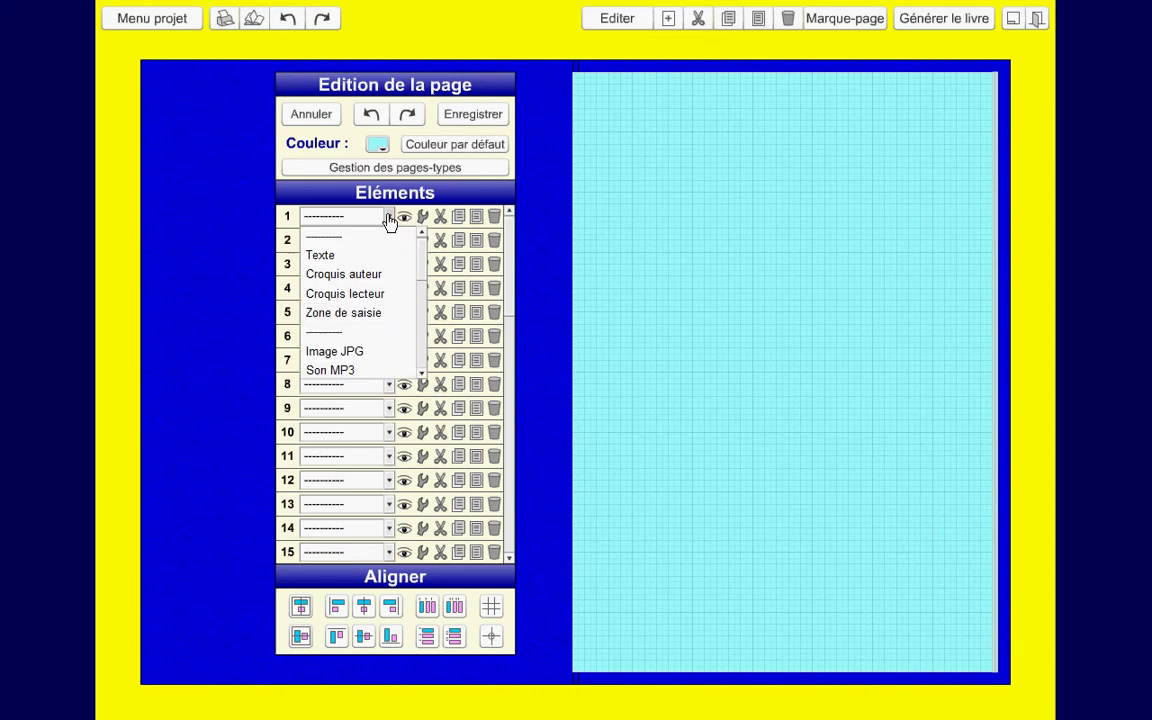
click(350, 351)
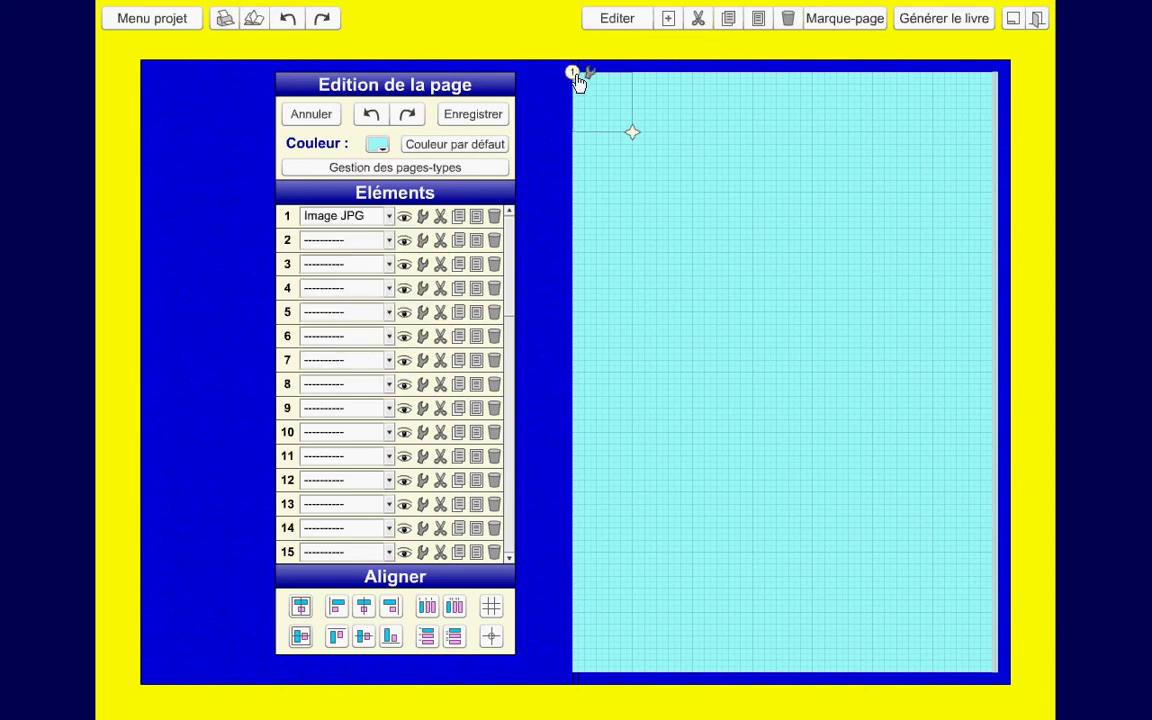
drag(577, 76, 577, 97)
drag(635, 154, 999, 387)
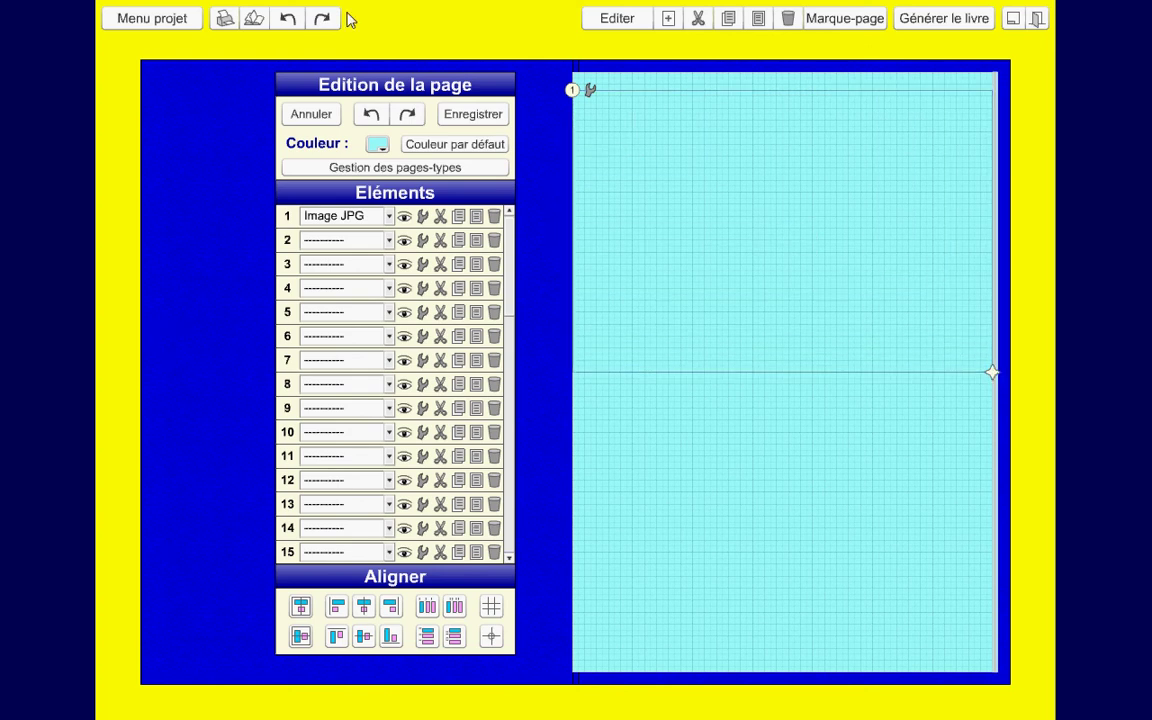
Assign the file ferme to the image element and move it up to the page's top edge.
click(590, 90)
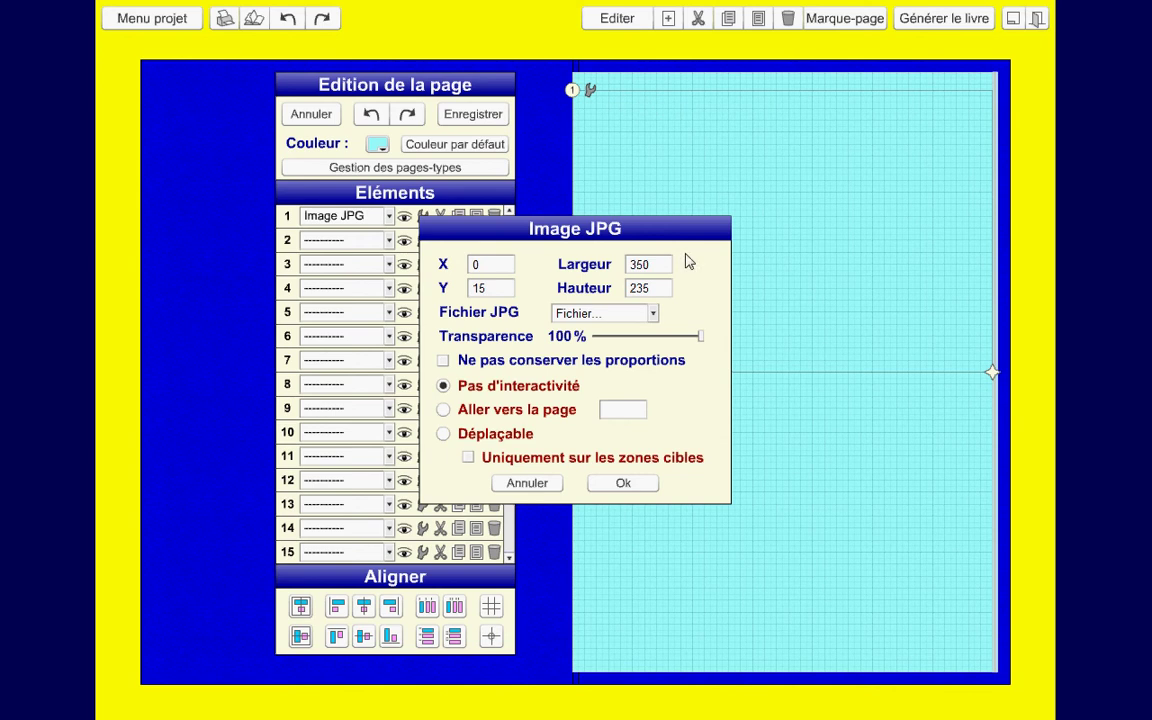
click(653, 314)
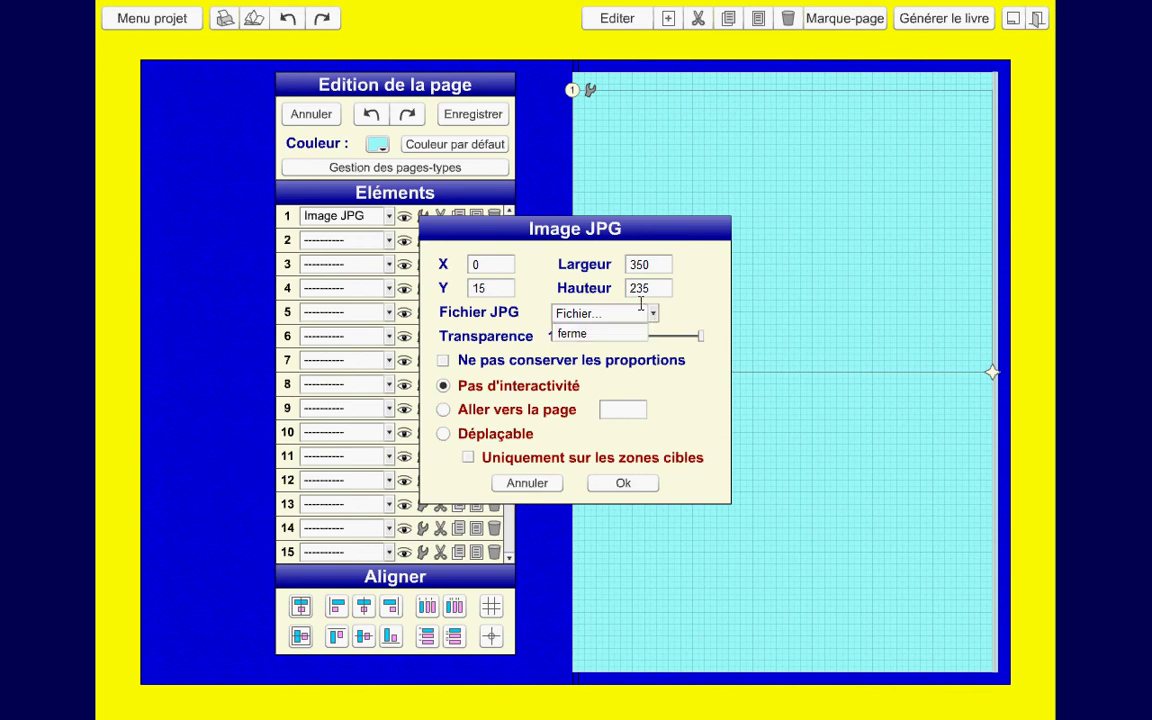
click(600, 334)
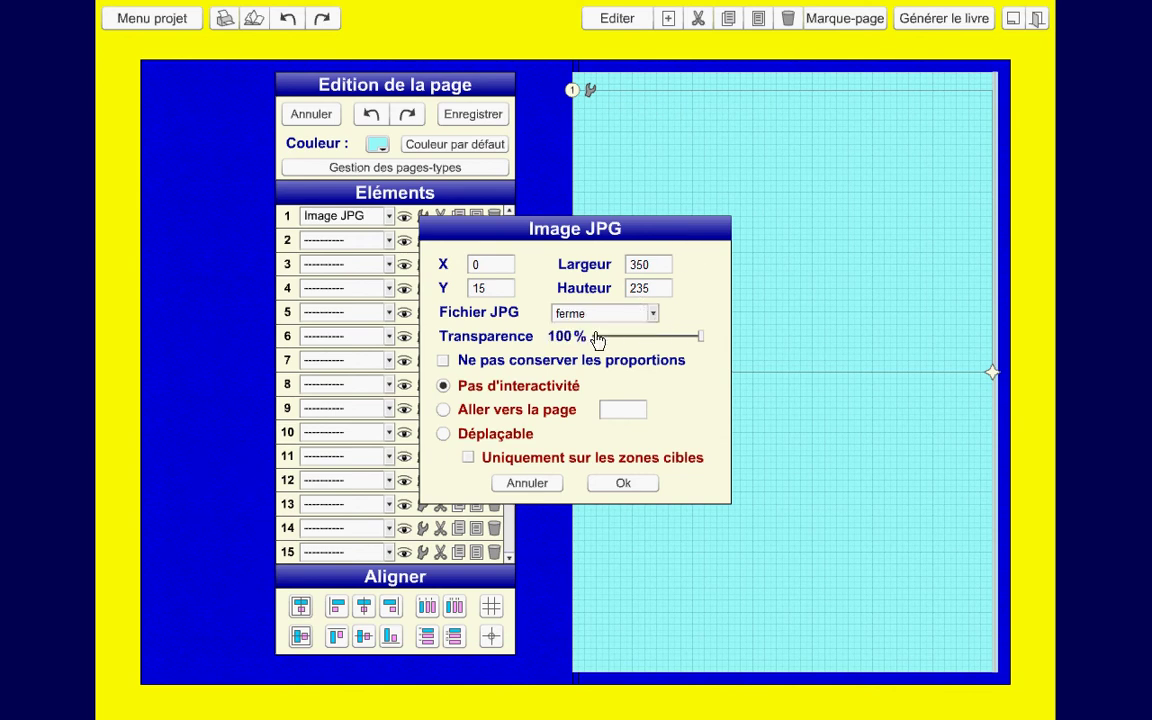
click(624, 485)
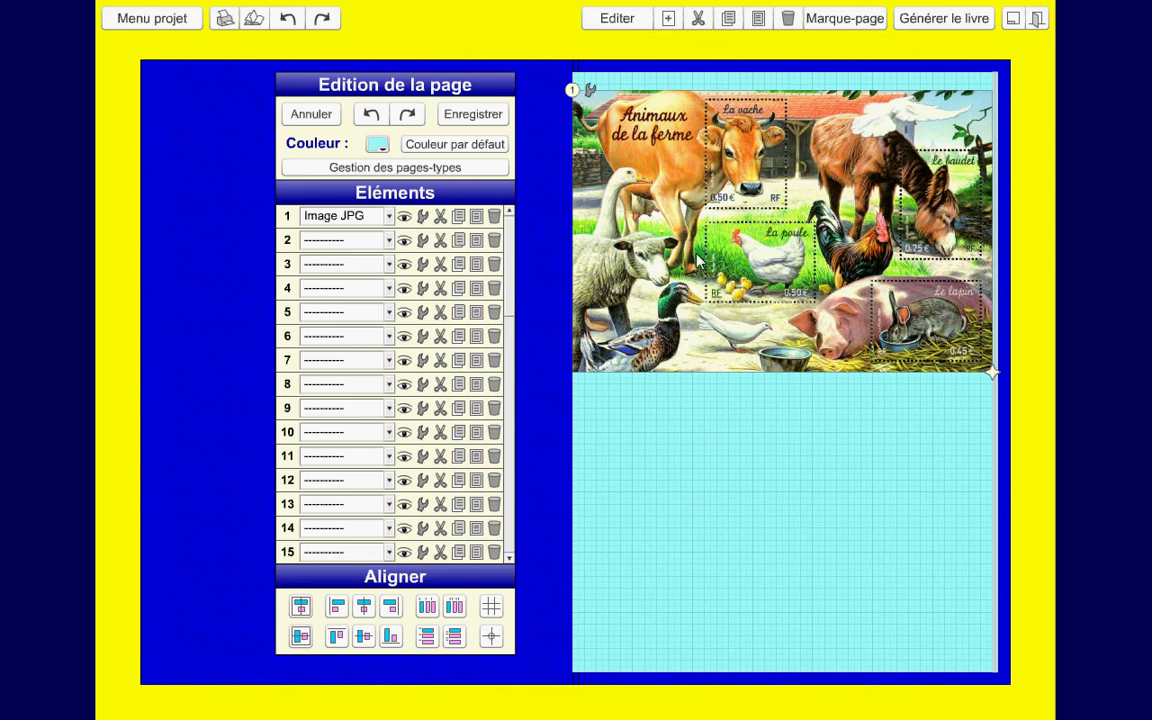
drag(572, 90, 572, 80)
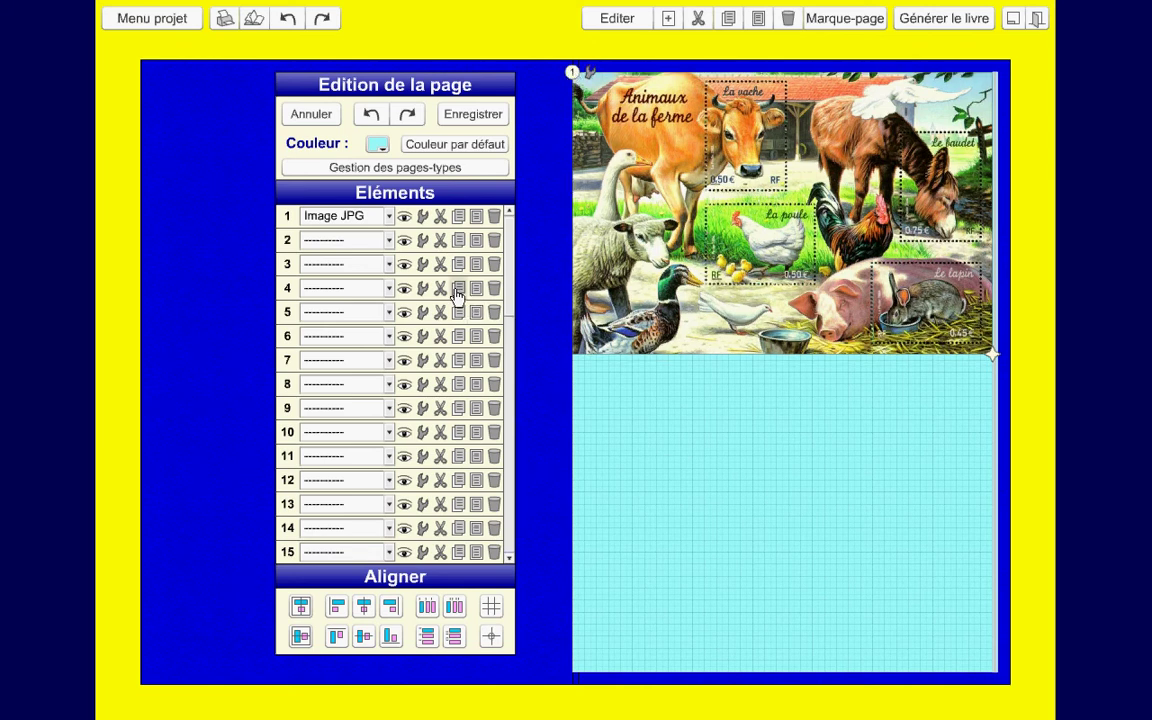
Add an MP3 sound element to page 1, place it in the page's bottom-left corner at about X 0, Y 485, and narrow it to about 30.
click(389, 241)
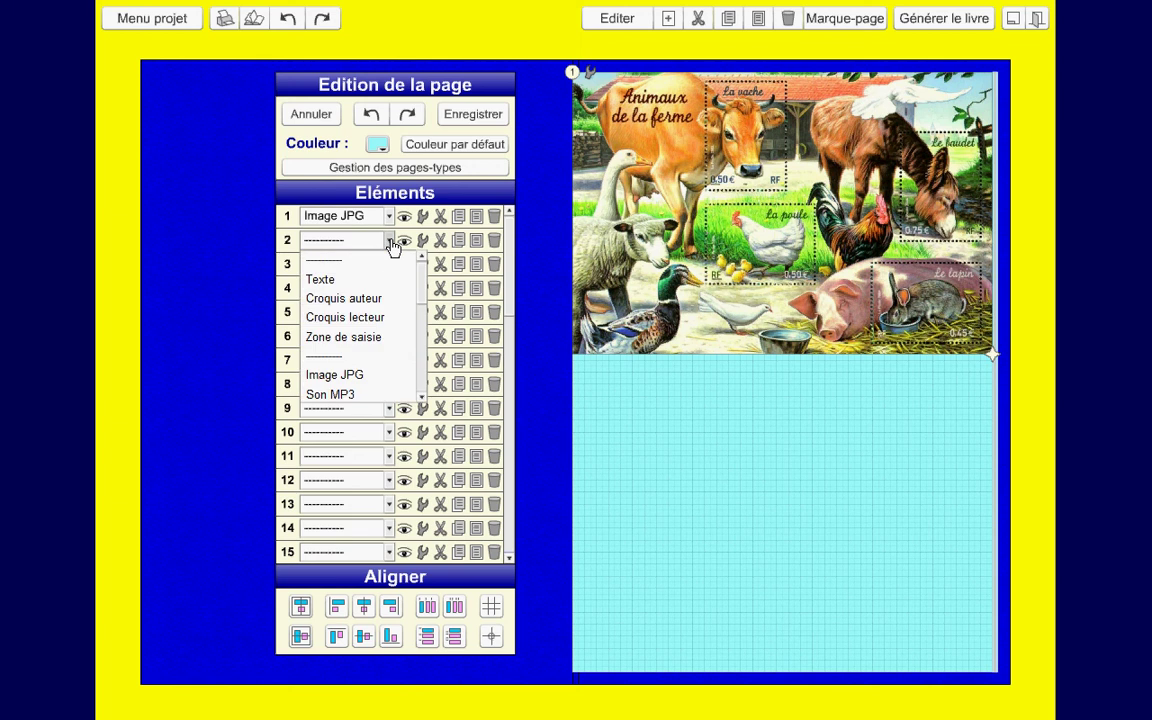
scroll(420, 312, down, 2)
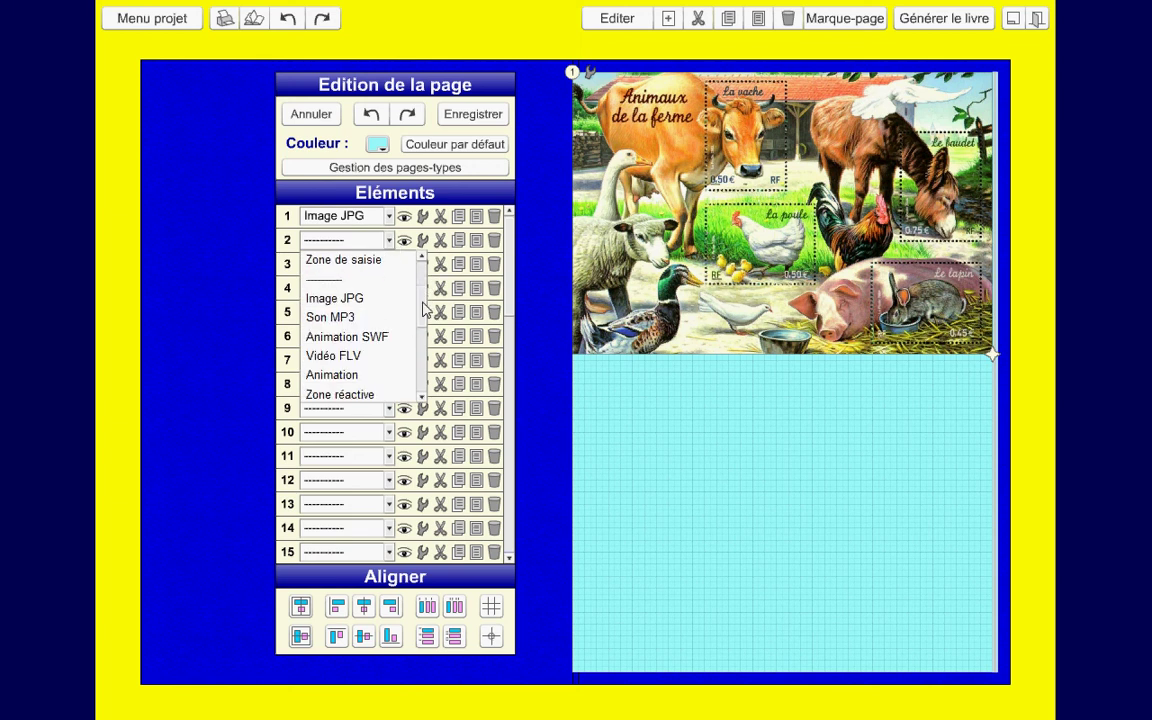
click(335, 317)
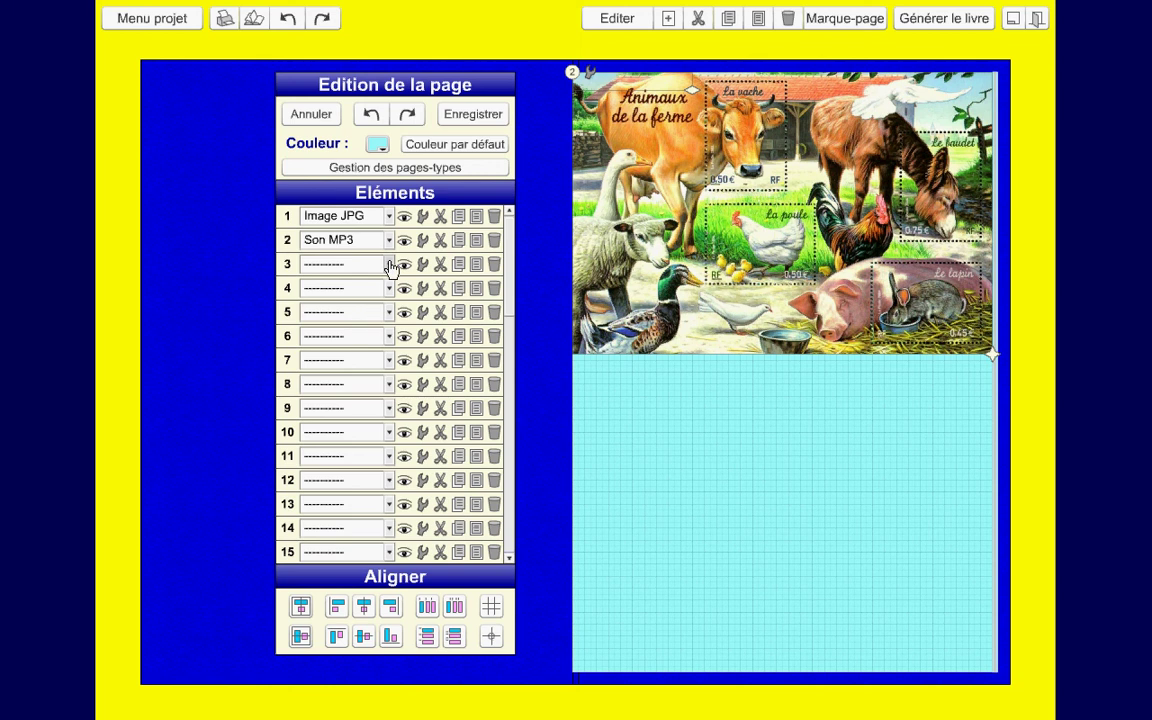
mouse_move(575, 78)
mouse_down()
mouse_move(586, 165)
mouse_move(568, 550)
mouse_move(581, 648)
mouse_move(568, 679)
mouse_move(559, 668)
mouse_up()
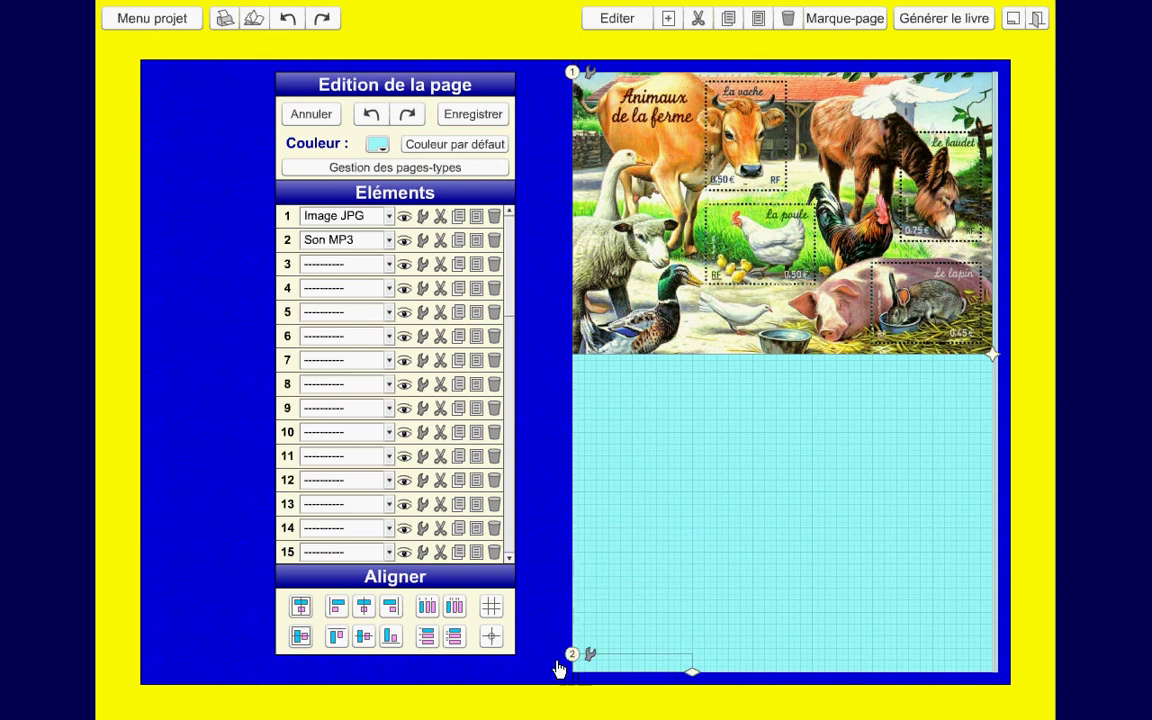
drag(697, 680, 592, 676)
Assign the imported MP3 file cochon to the sound element.
click(591, 657)
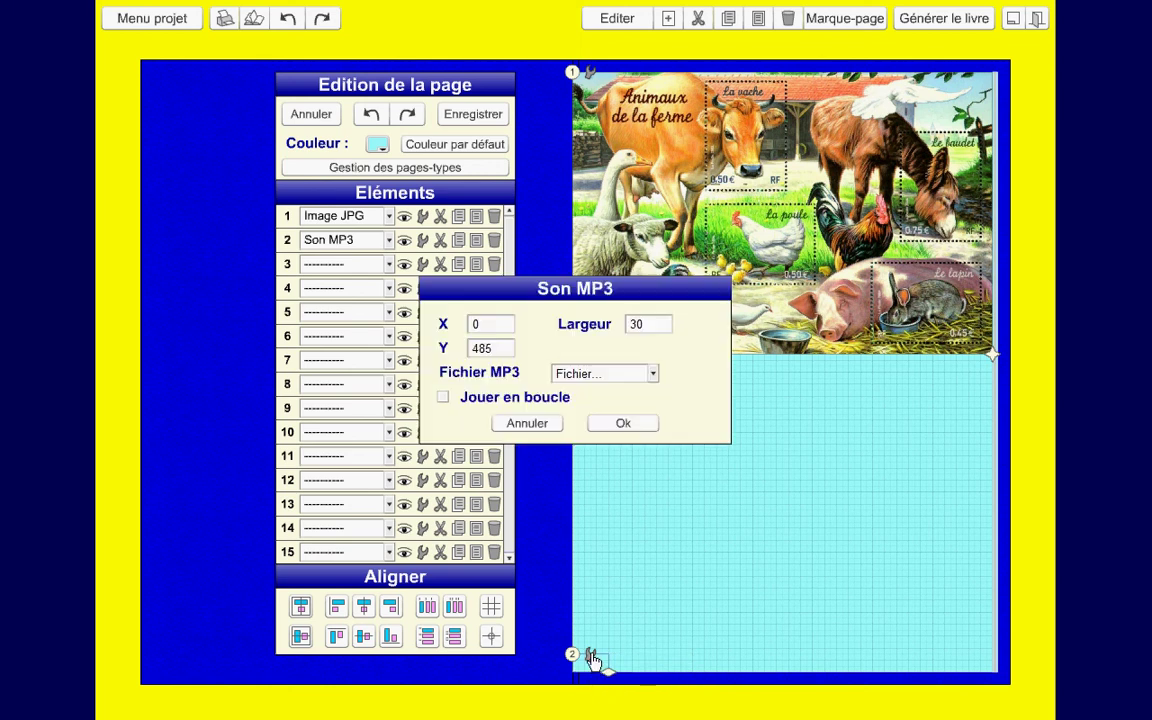
click(652, 373)
click(586, 396)
click(607, 428)
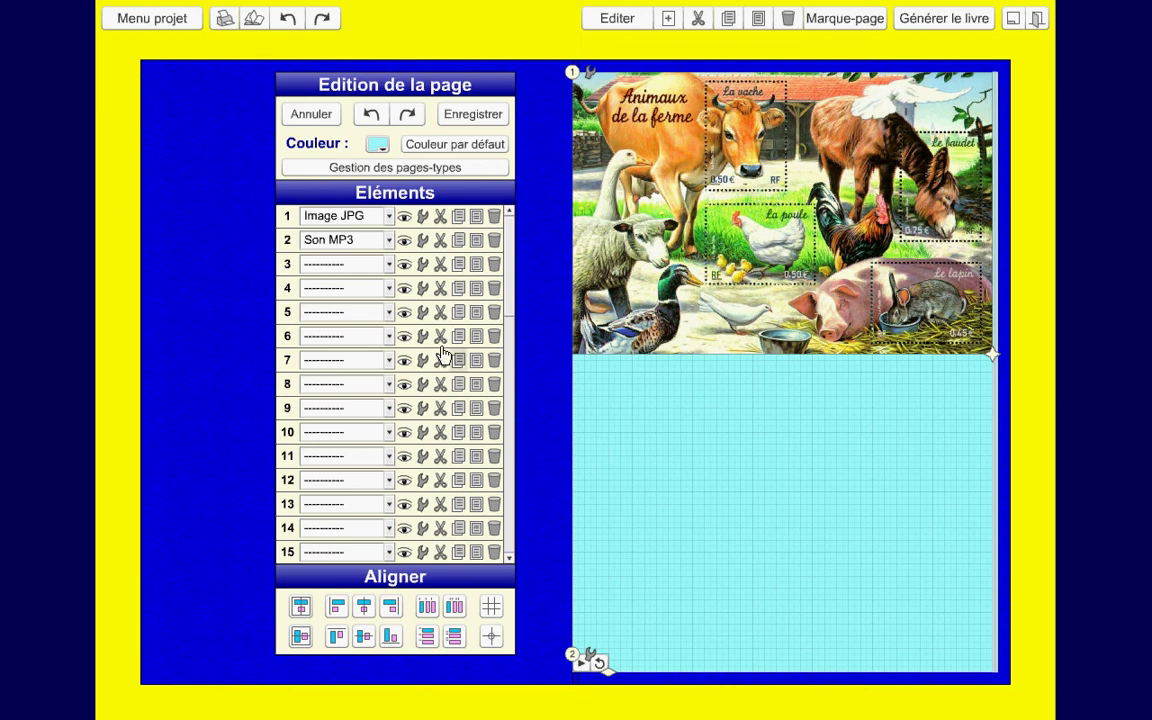
Add a reactive zone (Zone réactive) as element 3 and place it over the pig's head at about X 195, Y 170.
click(389, 264)
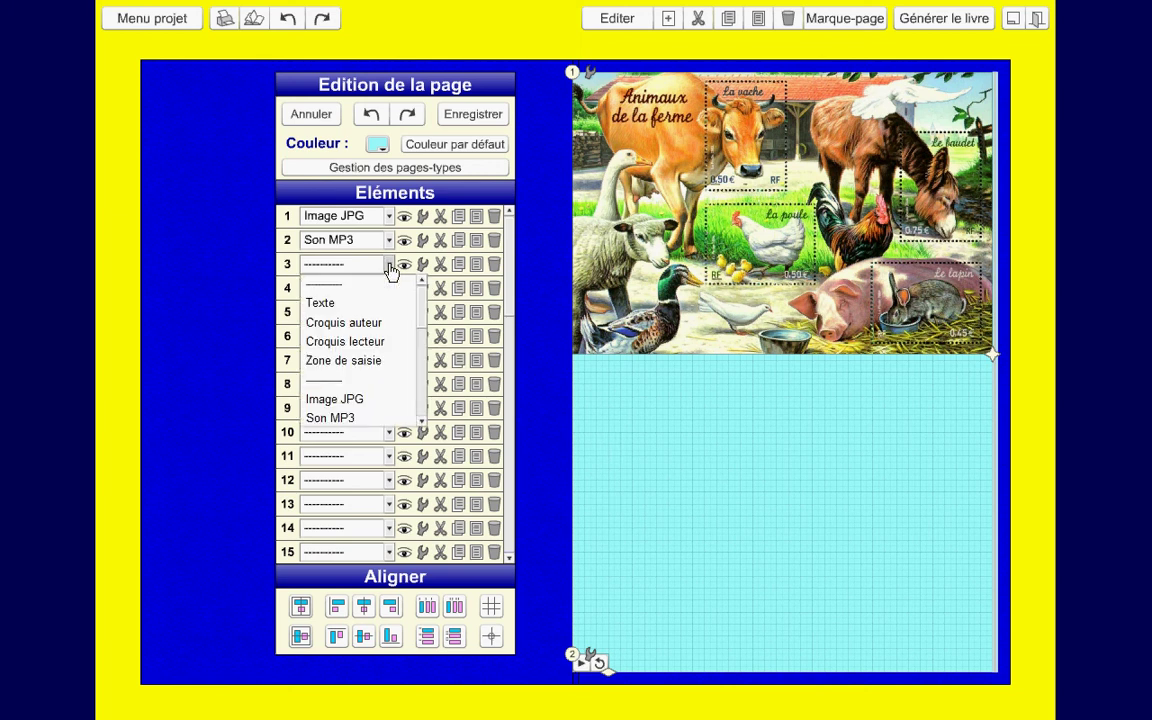
scroll(424, 318, down, 1)
drag(424, 318, 428, 352)
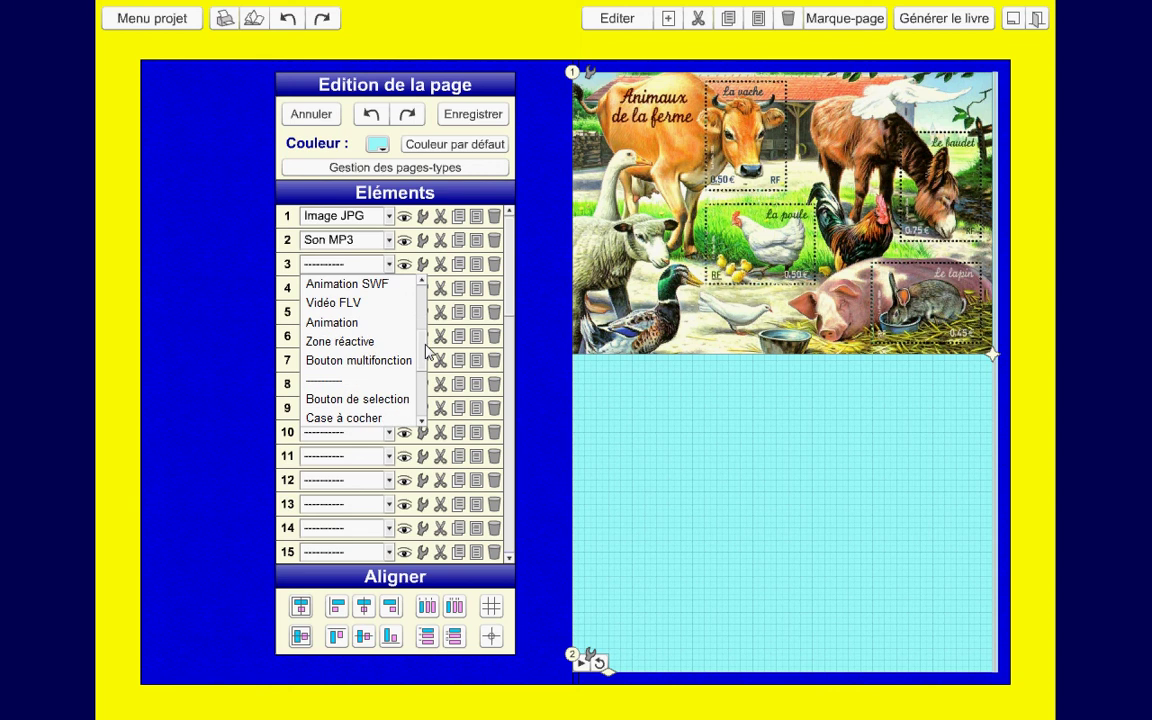
click(366, 343)
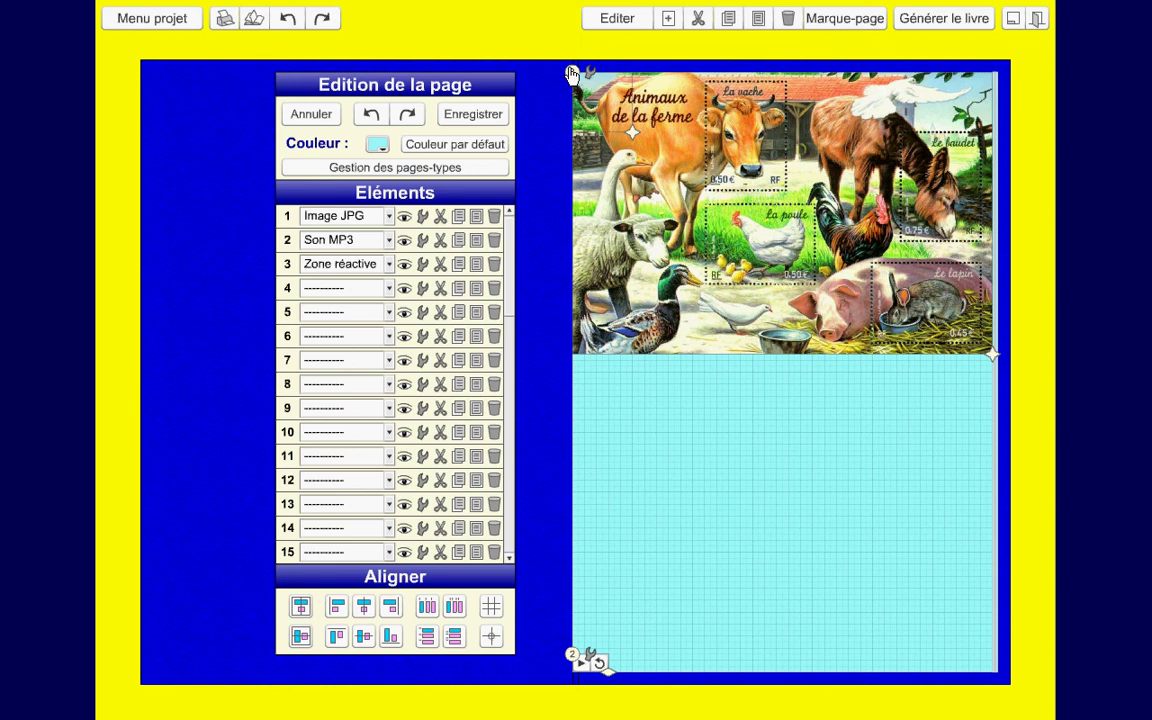
drag(571, 76, 810, 283)
click(806, 278)
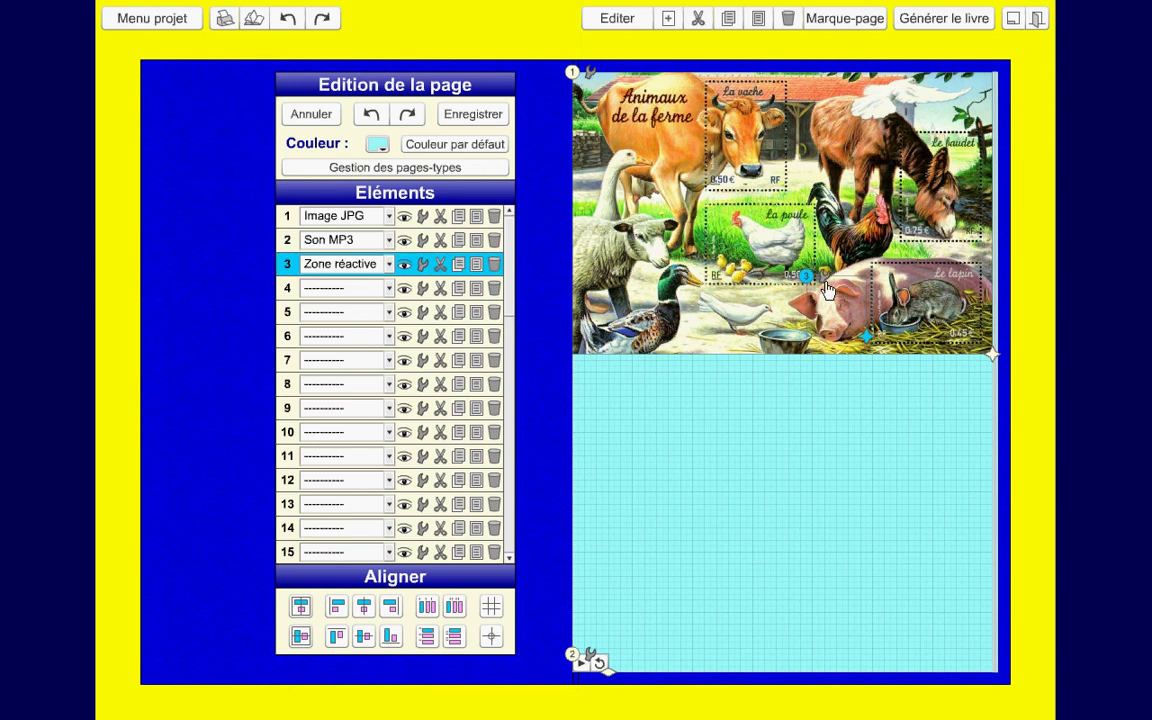
Set the reactive zone's hover-linked visibility to +2 and save the page.
double_click(824, 282)
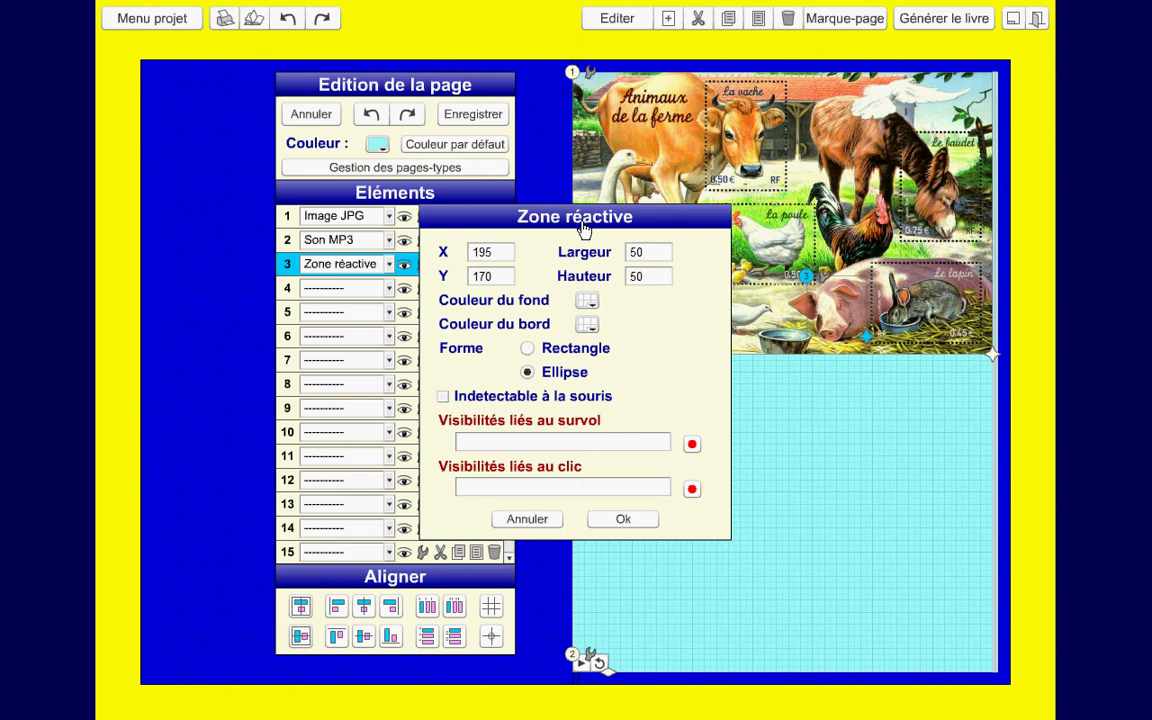
drag(577, 218, 833, 375)
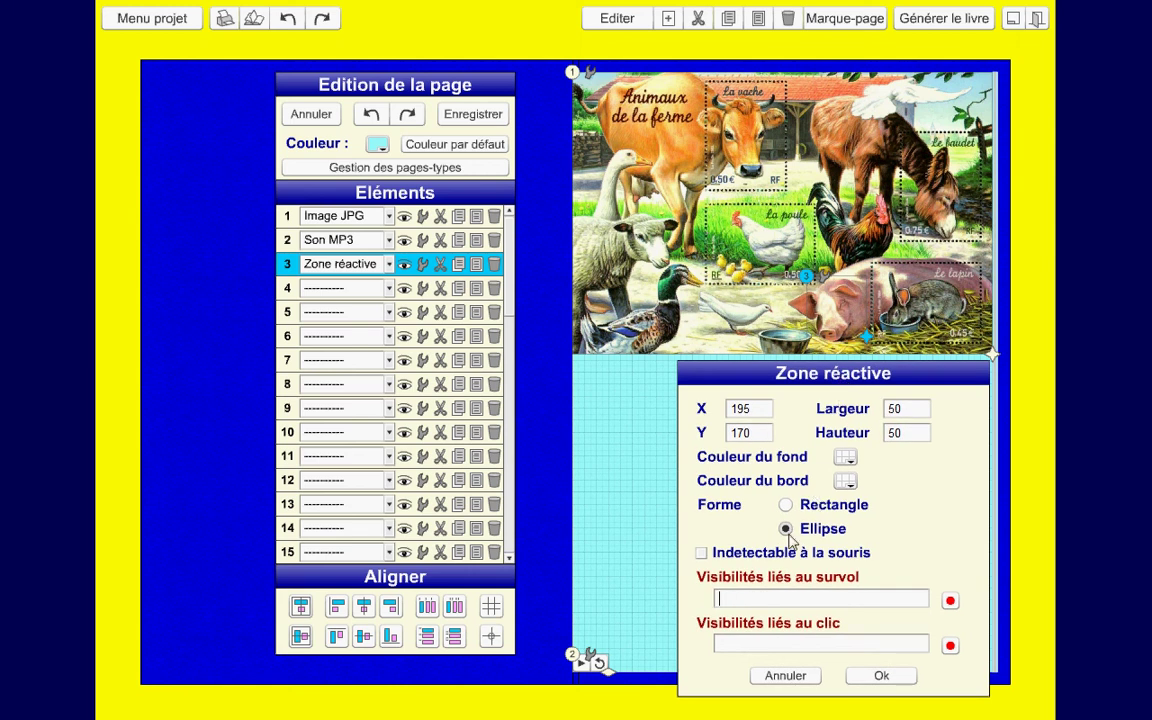
mouse_move(788, 550)
text(+2)
click(880, 678)
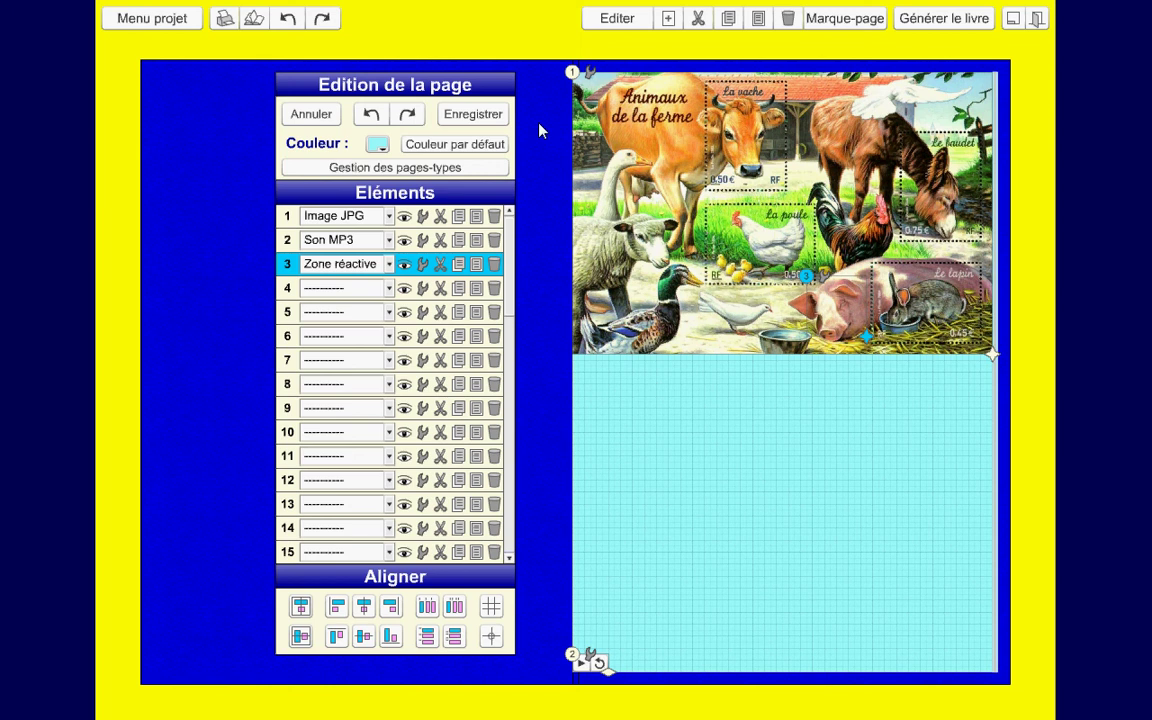
click(487, 116)
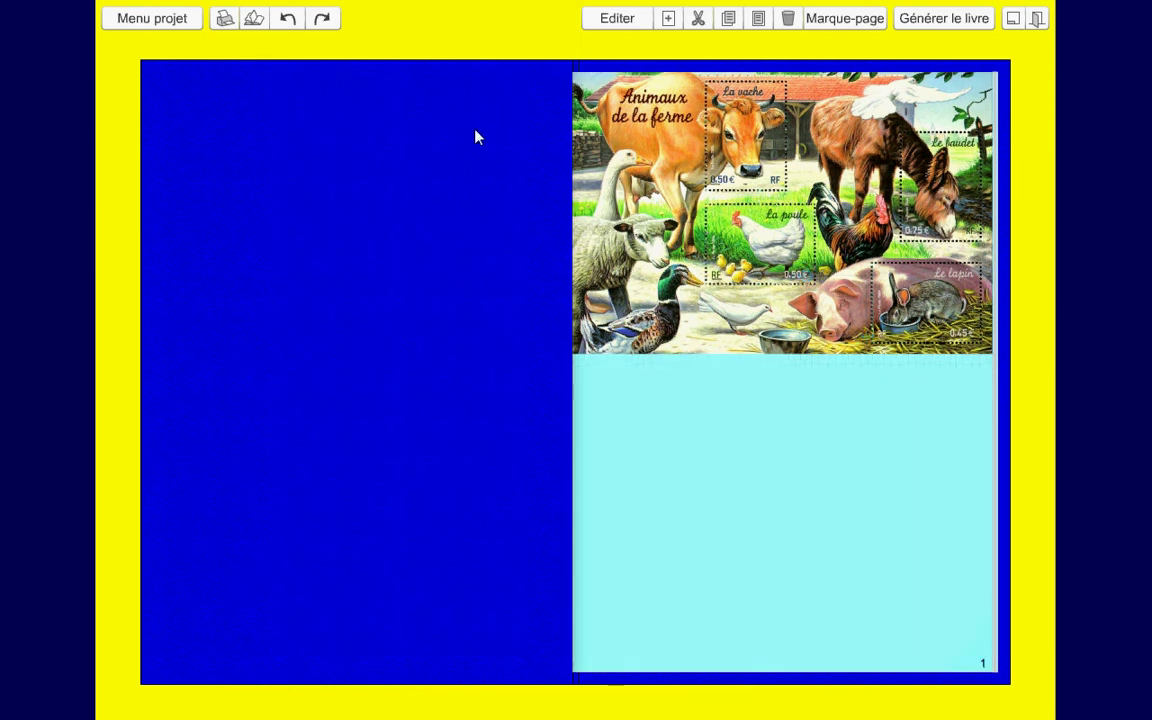